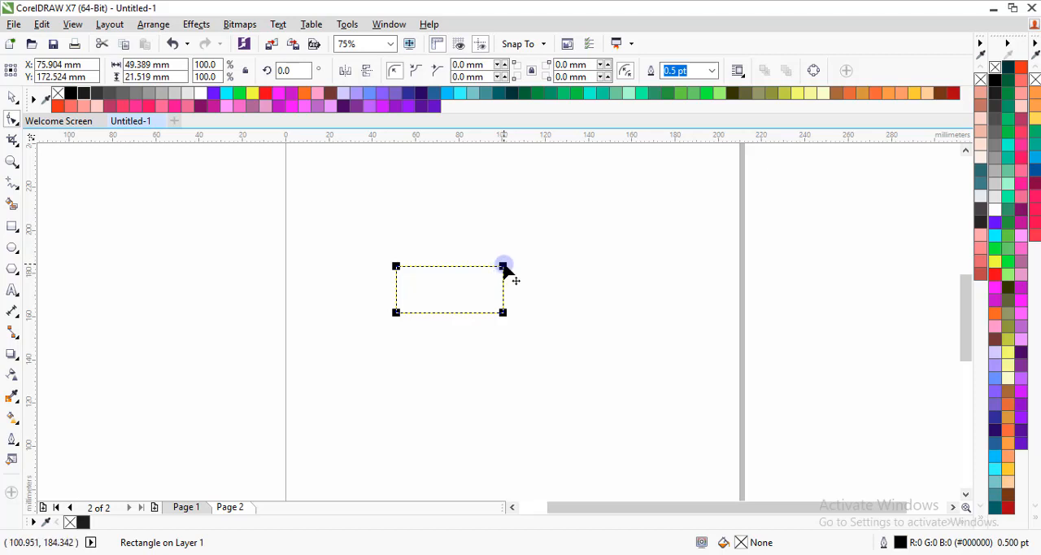
Round the rectangle's upper-right and lower-left corners to a radius of about 10.76 mm
{"action": "left_click", "coordinate": [502, 267]}
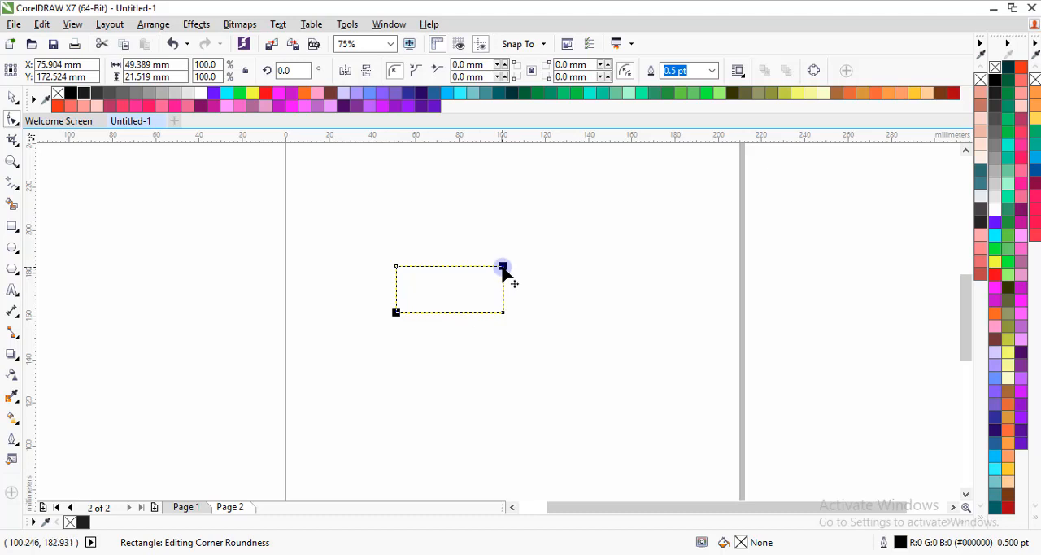
{"action": "left_click_drag", "start_coordinate": [503, 269], "coordinate": [505, 298]}
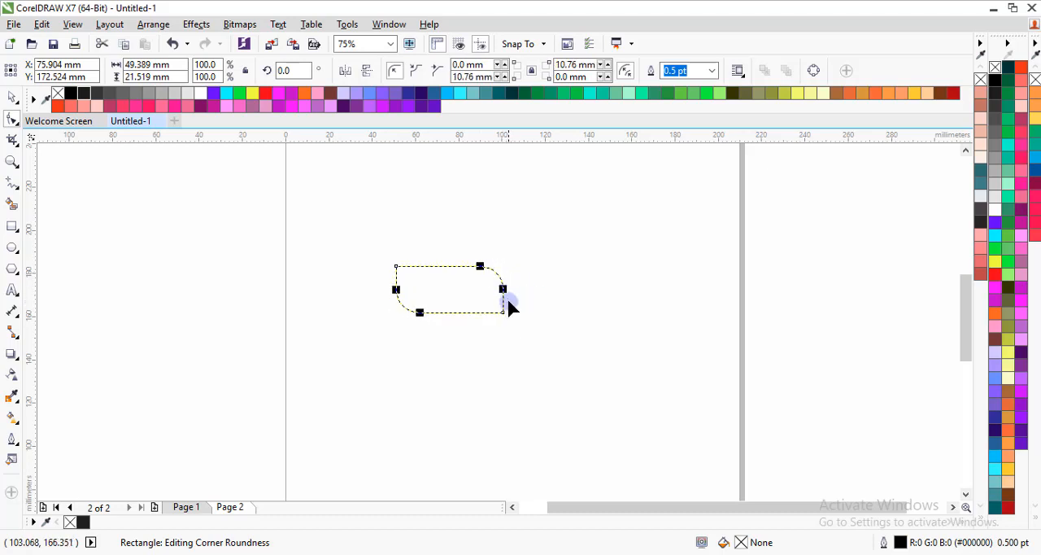
{"action": "left_click", "coordinate": [12, 98]}
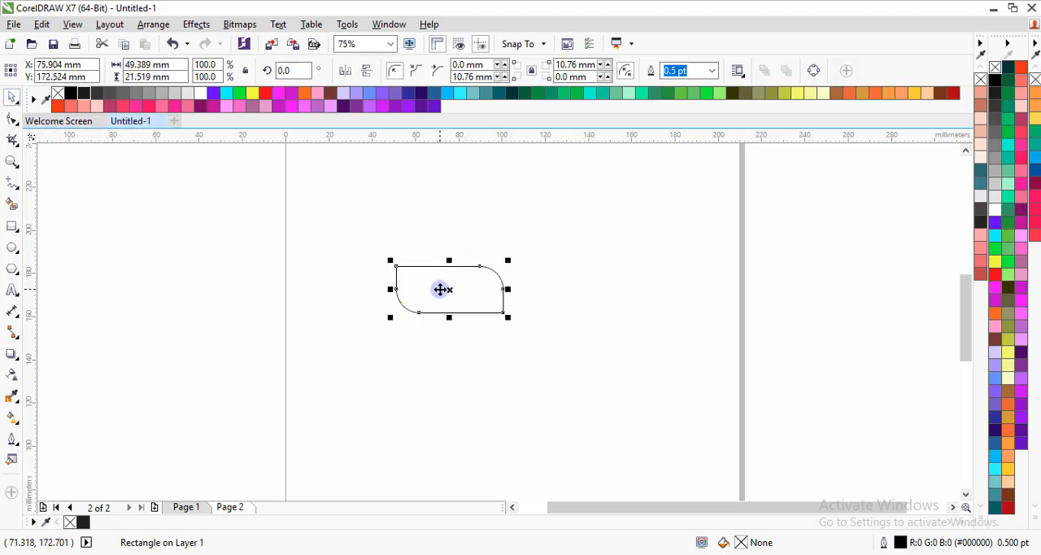
Duplicate the rounded rectangle and place the copy just to the right of the original at the same height
{"action": "right_click", "coordinate": [432, 291]}
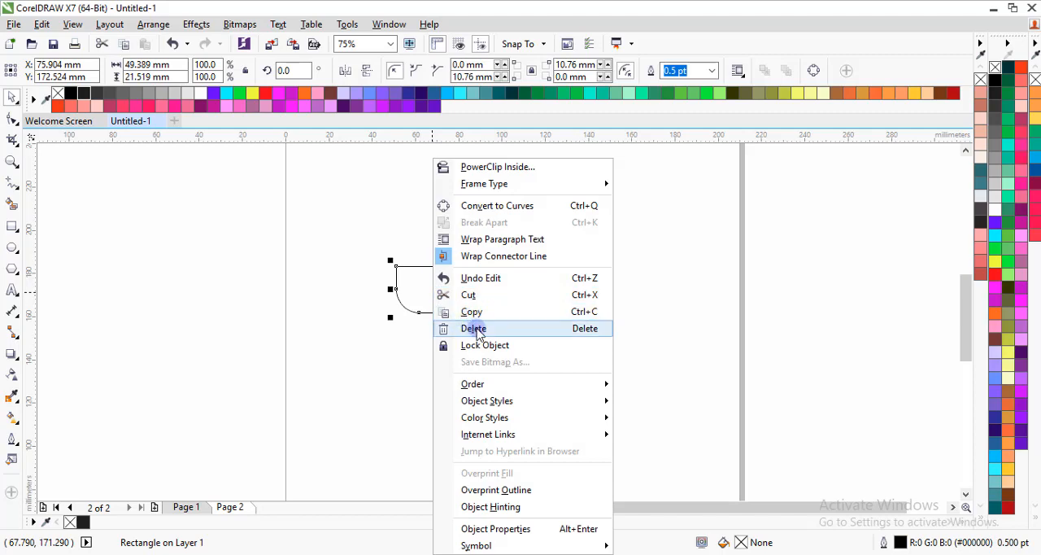
{"action": "left_click", "coordinate": [493, 312]}
{"action": "right_click", "coordinate": [313, 291]}
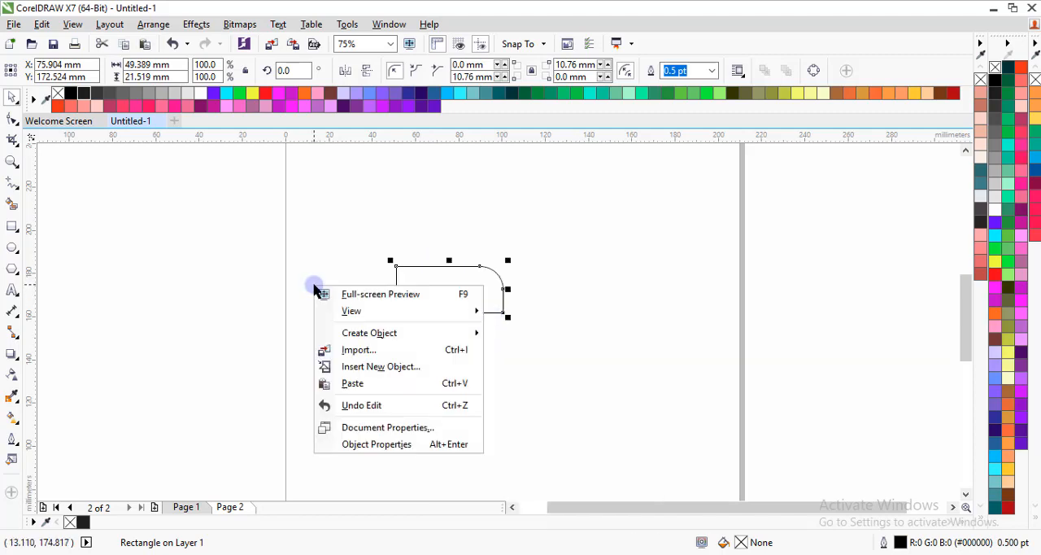
{"action": "left_click", "coordinate": [358, 382]}
{"action": "left_click_drag", "start_coordinate": [425, 295], "coordinate": [547, 298]}
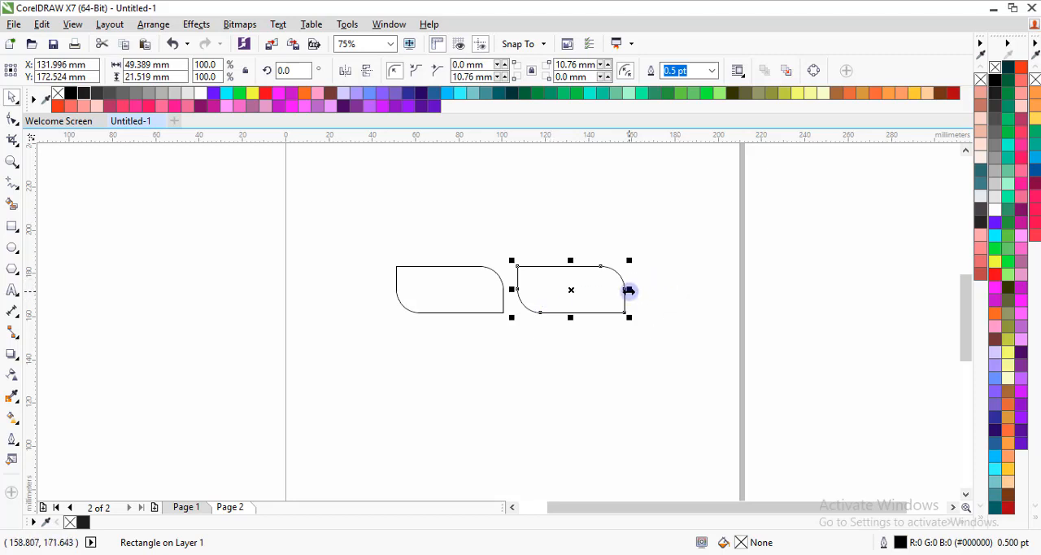
Narrow the copy to about 20.5 mm wide, keeping its left edge in place, and mirror it horizontally
{"action": "left_click_drag", "start_coordinate": [629, 289], "coordinate": [568, 291]}
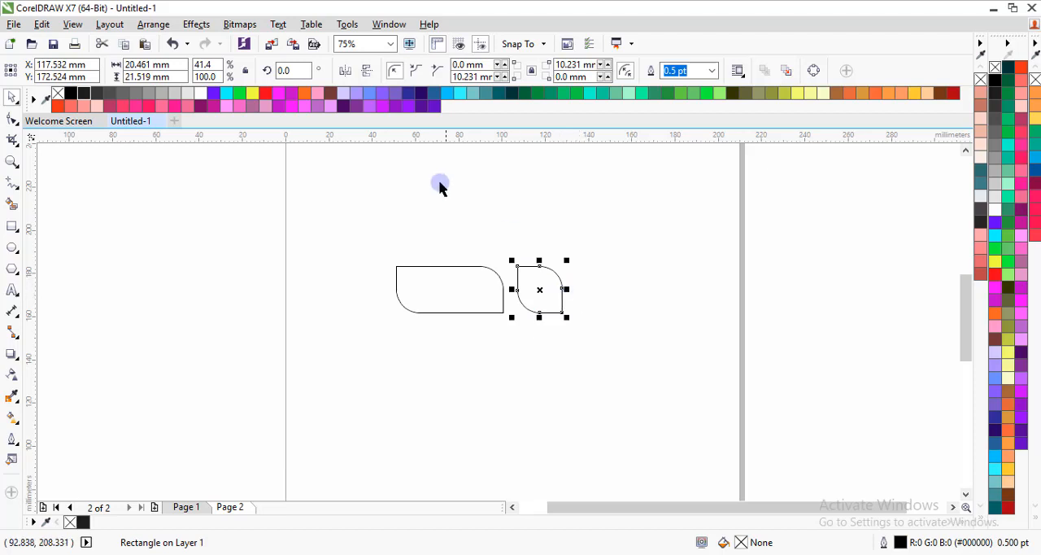
{"action": "left_click", "coordinate": [346, 72]}
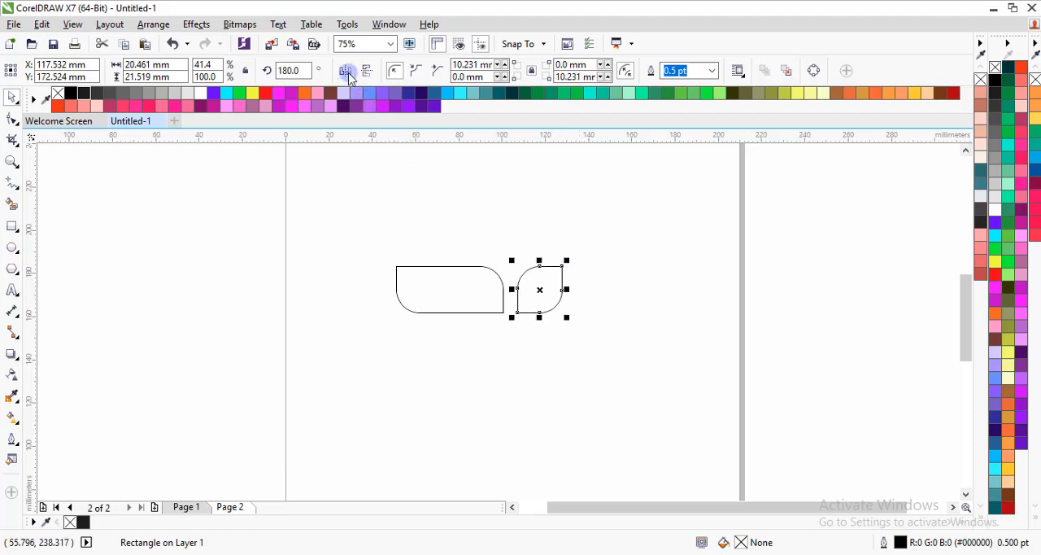
{"action": "left_click", "coordinate": [548, 287]}
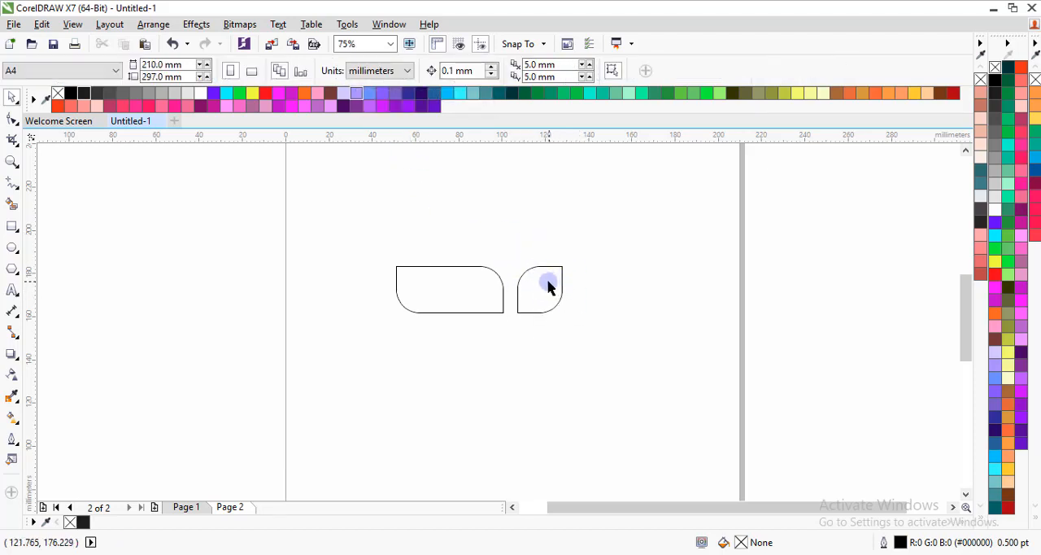
Duplicate the wide rounded rectangle and move the copy straight down below the original
{"action": "left_click", "coordinate": [453, 287]}
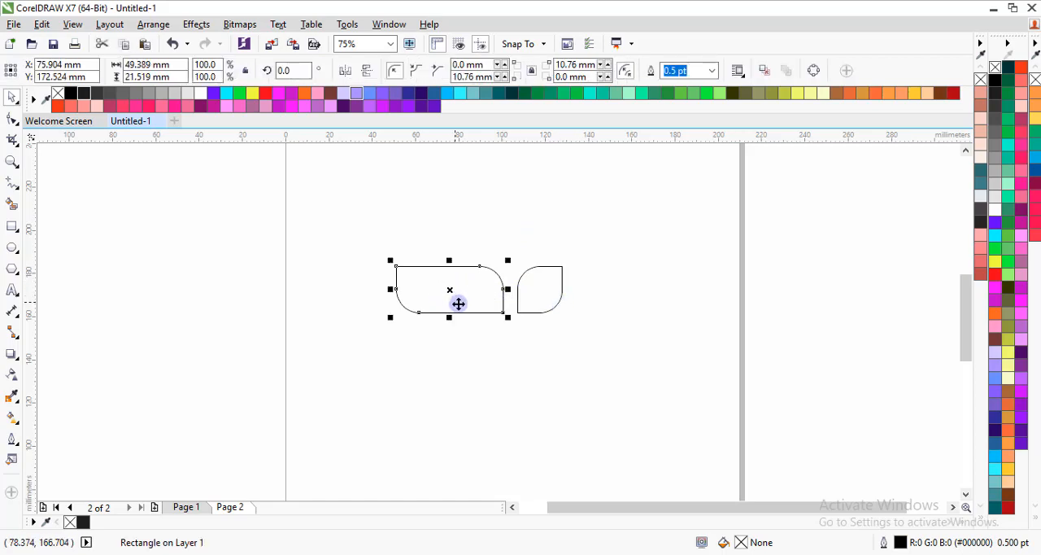
{"action": "right_click", "coordinate": [460, 305]}
{"action": "left_click", "coordinate": [491, 309]}
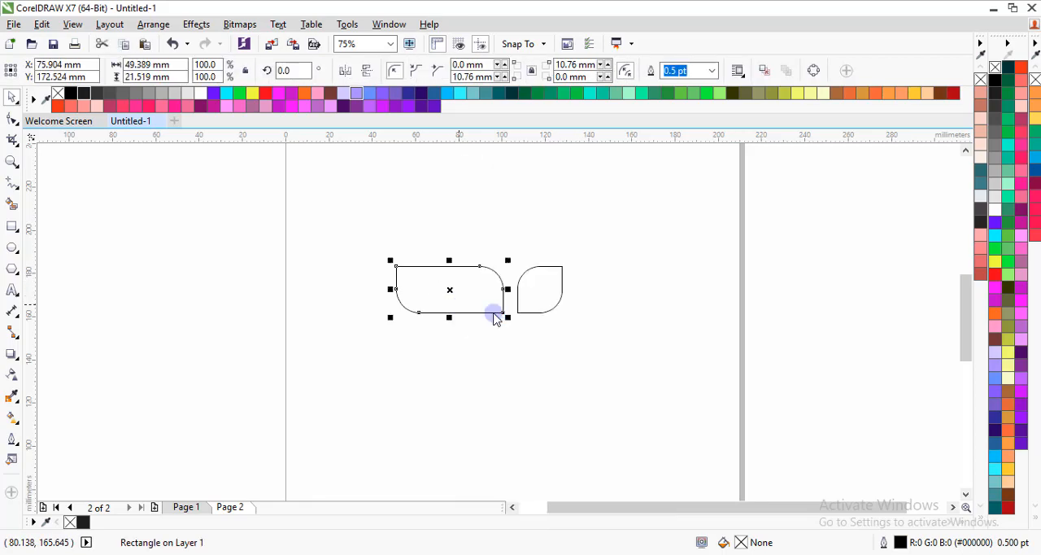
{"action": "right_click", "coordinate": [339, 315]}
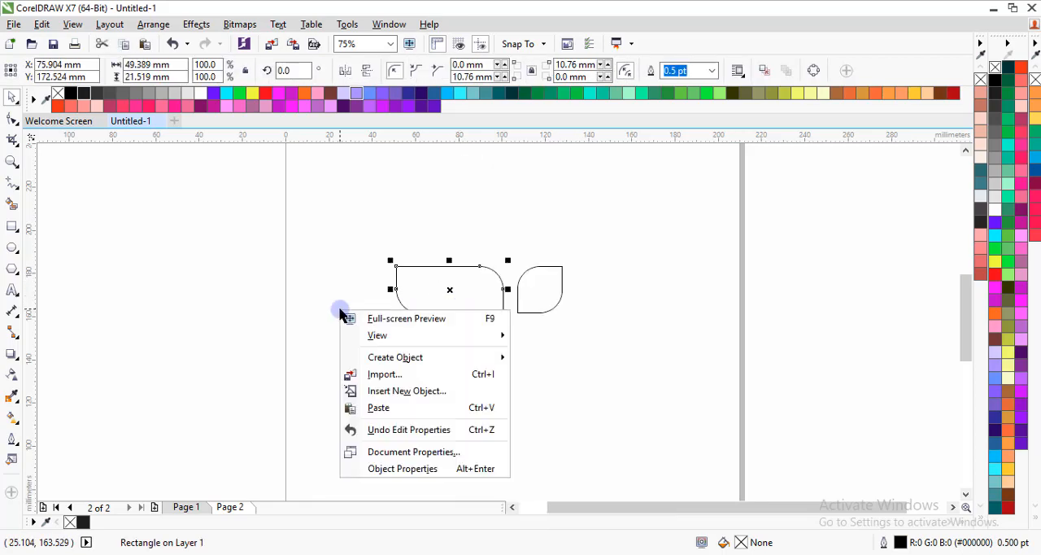
{"action": "left_click", "coordinate": [407, 409]}
{"action": "left_click_drag", "start_coordinate": [436, 292], "coordinate": [436, 366]}
Rotate the lower copy by 90 degrees so that it stands upright
{"action": "left_click", "coordinate": [491, 364]}
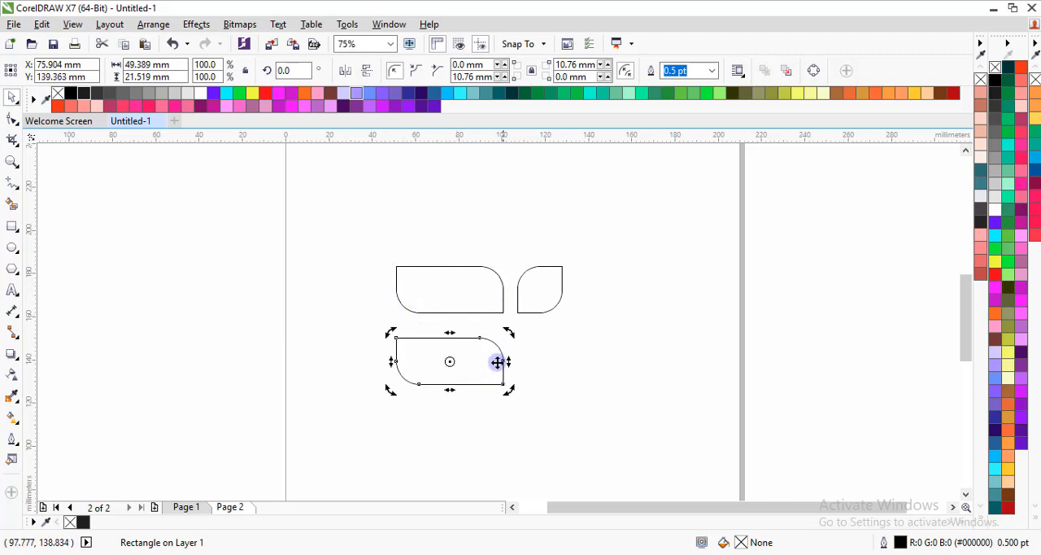
{"action": "left_click_drag", "start_coordinate": [511, 343], "coordinate": [427, 318]}
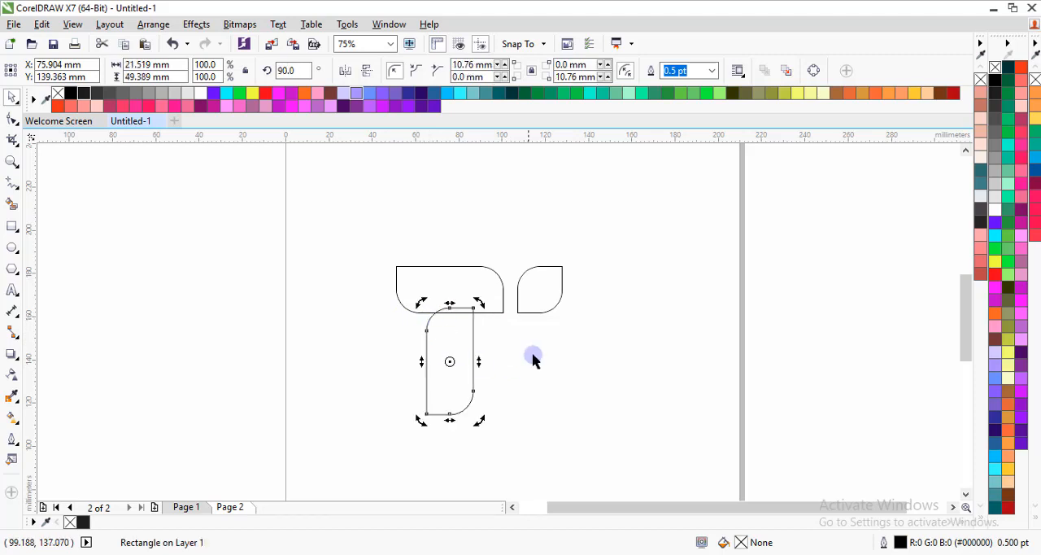
{"action": "left_click", "coordinate": [490, 341]}
Align the upright shape's right edge with the right edge of the wide shape above
{"action": "scroll", "coordinate": [475, 303], "scroll_direction": "up", "scroll_amount": 2}
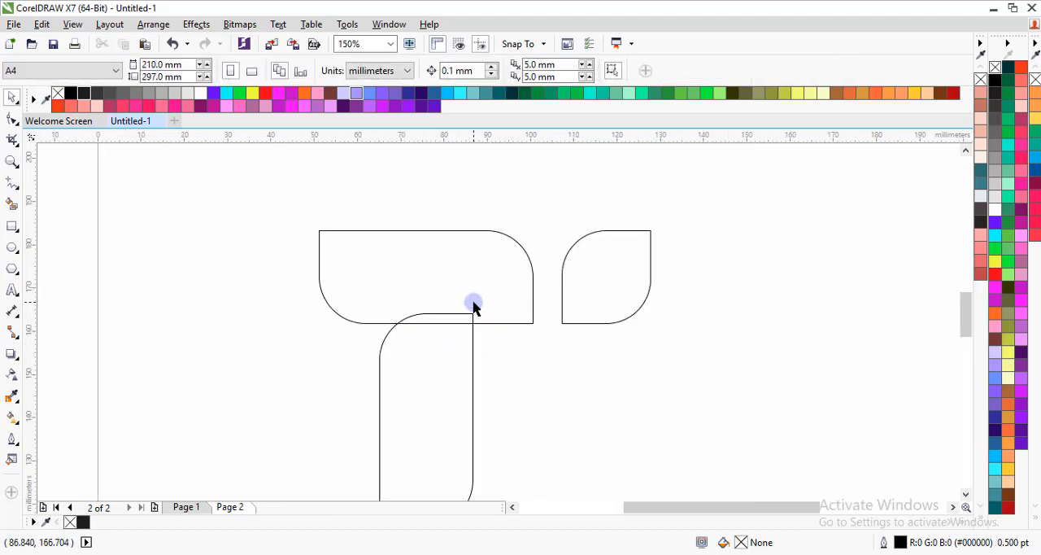
{"action": "left_click", "coordinate": [456, 350]}
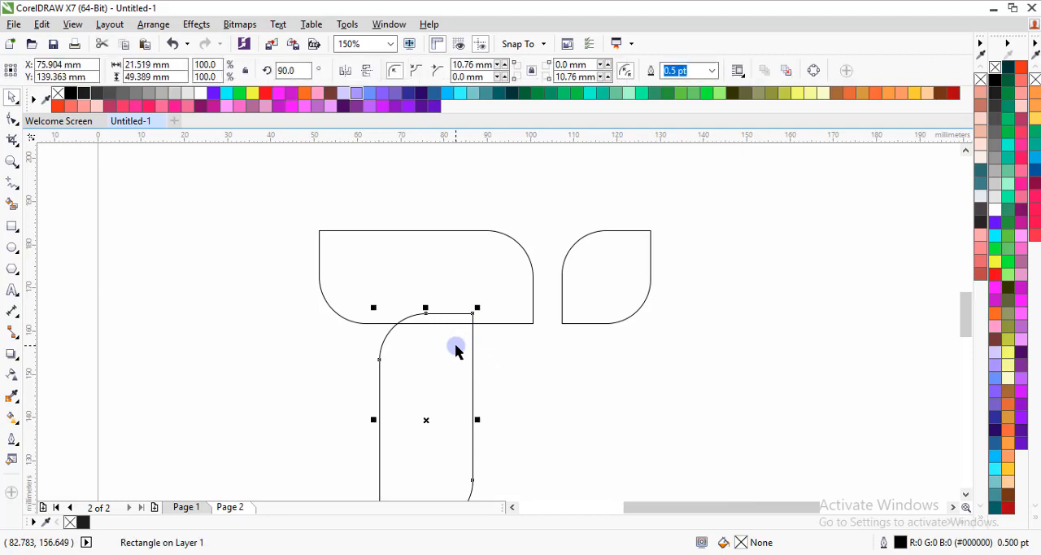
{"action": "left_click", "coordinate": [516, 310], "text": "shift"}
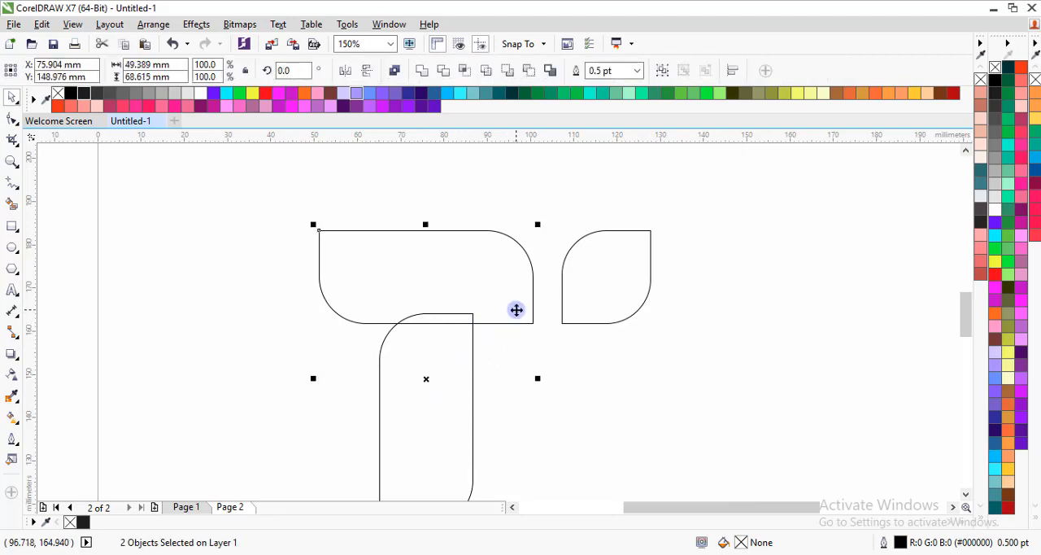
{"action": "key", "text": "r"}
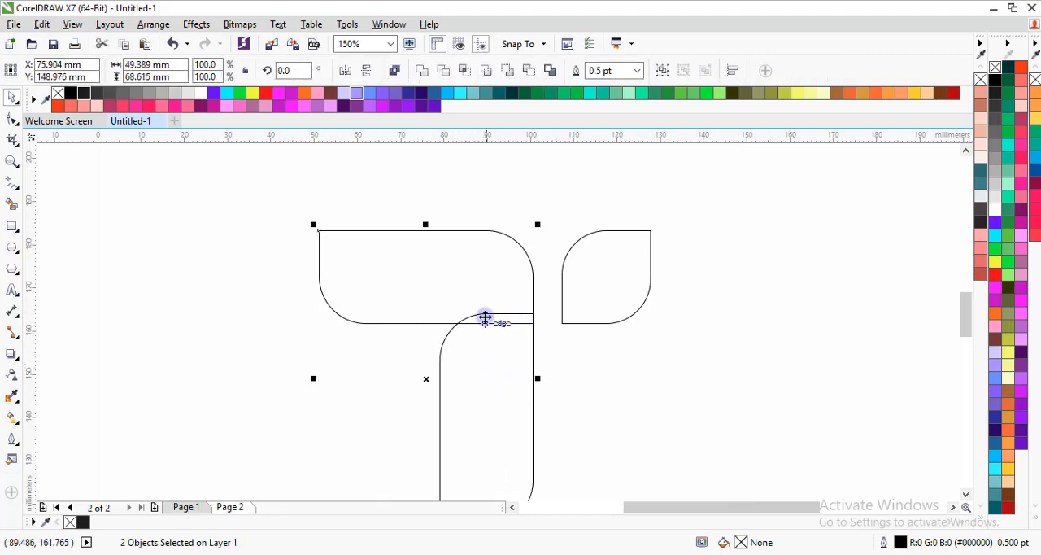
Move the upright shape straight down to leave a small gap beneath the wide shape
{"action": "scroll", "coordinate": [492, 325], "scroll_direction": "down", "scroll_amount": 2}
{"action": "scroll", "coordinate": [504, 336], "scroll_direction": "up", "scroll_amount": 2}
{"action": "left_click", "coordinate": [513, 351]}
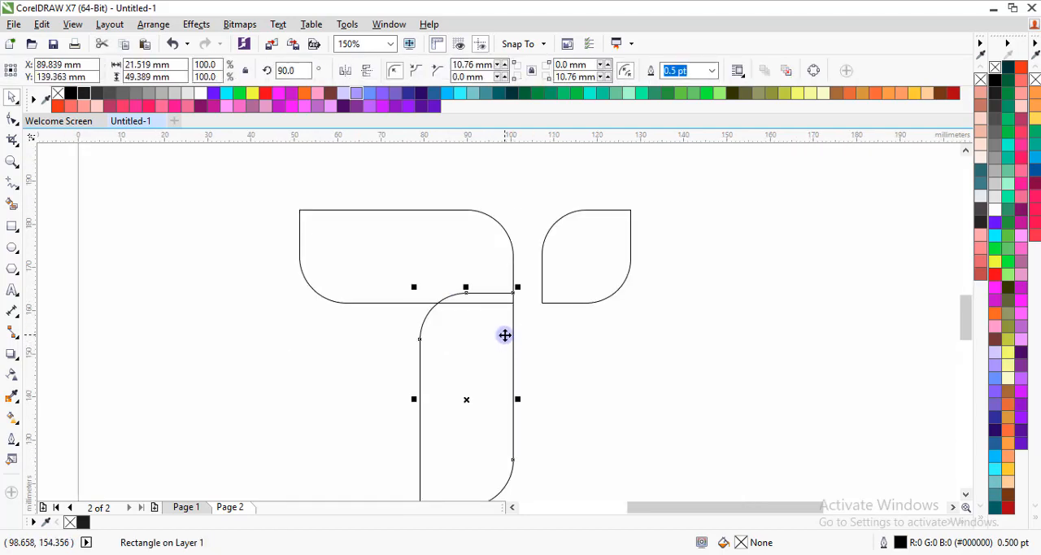
{"action": "left_click_drag", "start_coordinate": [504, 335], "coordinate": [504, 362]}
{"action": "scroll", "coordinate": [501, 305], "scroll_direction": "down", "scroll_amount": 4}
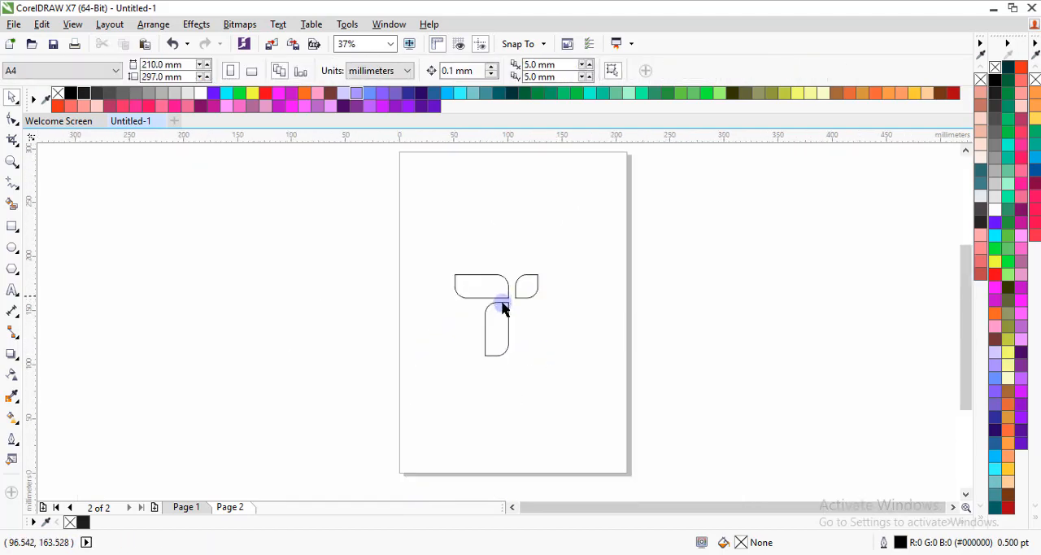
Shorten the upright shape to about 38.6 mm from its bottom edge and shift it slightly down to widen the gap above
{"action": "scroll", "coordinate": [502, 321], "scroll_direction": "up", "scroll_amount": 2}
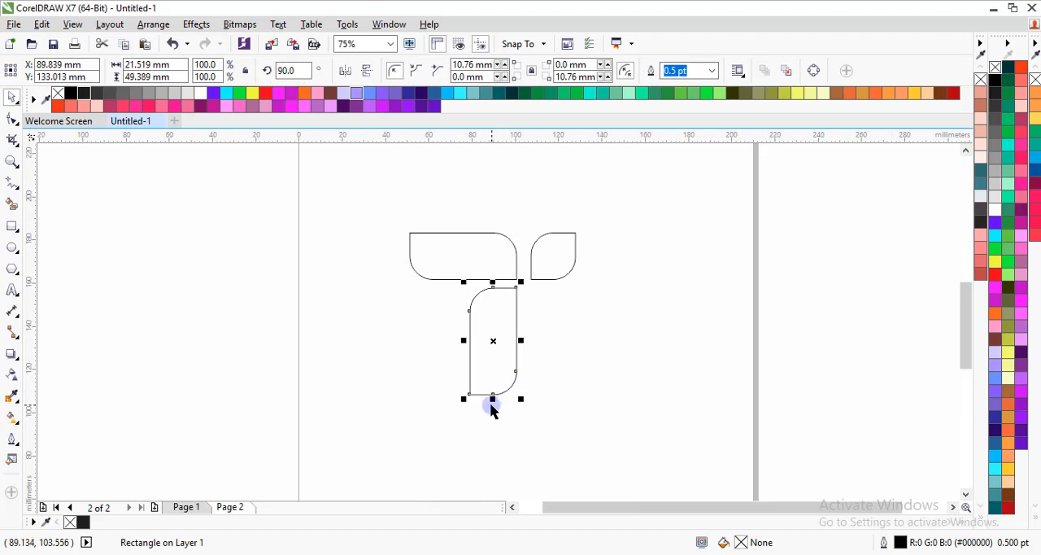
{"action": "left_click_drag", "start_coordinate": [491, 398], "coordinate": [493, 374]}
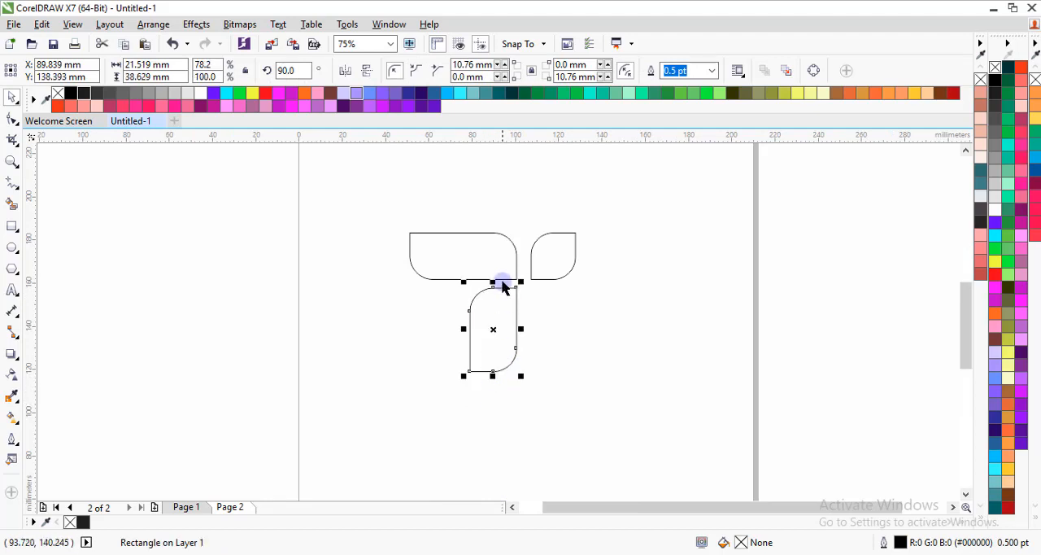
{"action": "scroll", "coordinate": [502, 284], "scroll_direction": "up", "scroll_amount": 2}
{"action": "left_click_drag", "start_coordinate": [515, 321], "coordinate": [518, 332]}
{"action": "left_click", "coordinate": [578, 323]}
{"action": "scroll", "coordinate": [518, 291], "scroll_direction": "down", "scroll_amount": 2}
Shift the small mirrored shape slightly left to even its gap to the wide shape with the vertical gap
{"action": "scroll", "coordinate": [516, 284], "scroll_direction": "up", "scroll_amount": 2}
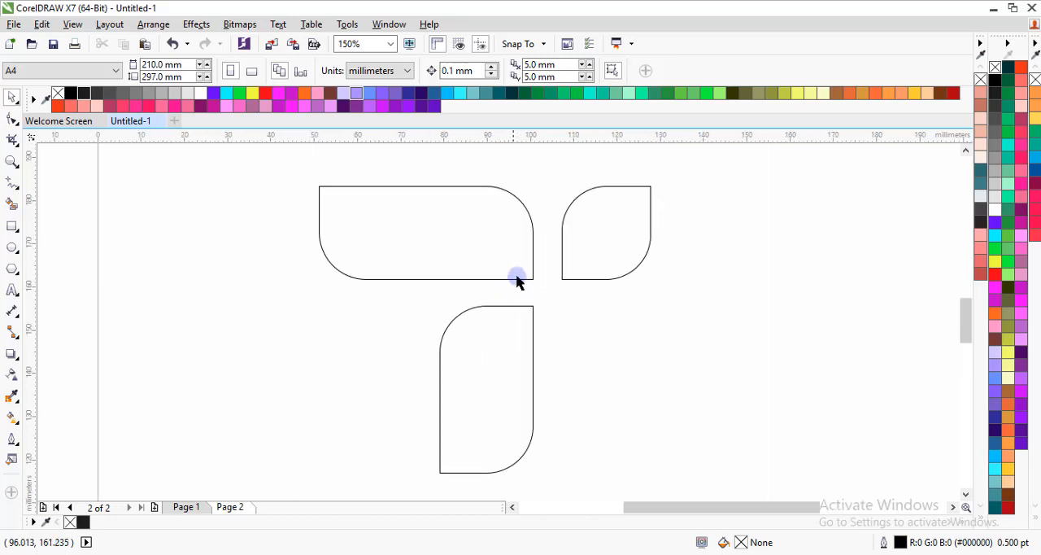
{"action": "left_click", "coordinate": [577, 255]}
{"action": "left_click_drag", "start_coordinate": [594, 255], "coordinate": [593, 254]}
{"action": "left_click", "coordinate": [565, 290]}
{"action": "scroll", "coordinate": [550, 277], "scroll_direction": "down", "scroll_amount": 2}
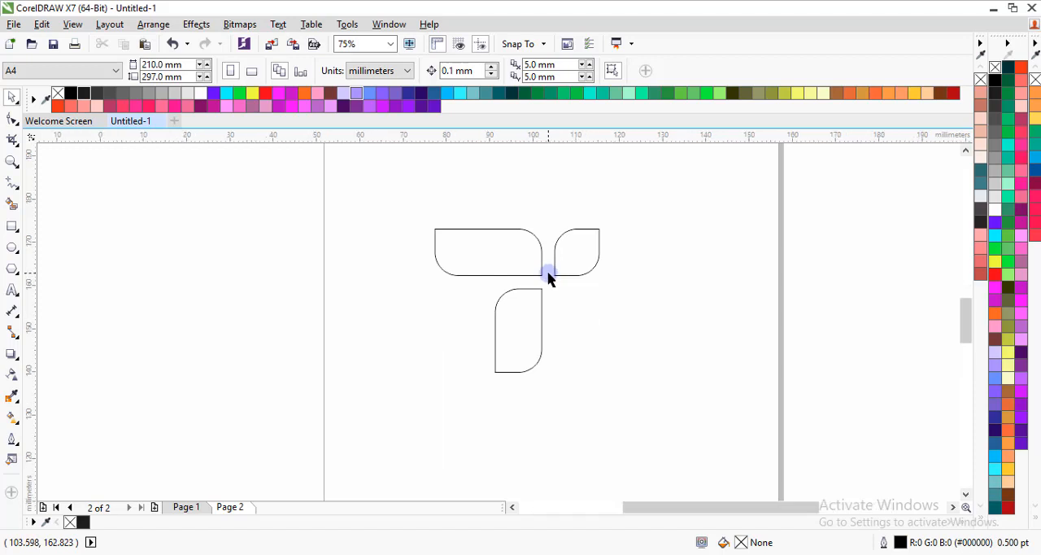
Shorten the upright shape to about 33.3 mm tall by raising its bottom edge
{"action": "scroll", "coordinate": [548, 278], "scroll_direction": "up", "scroll_amount": 2}
{"action": "left_click", "coordinate": [515, 346]}
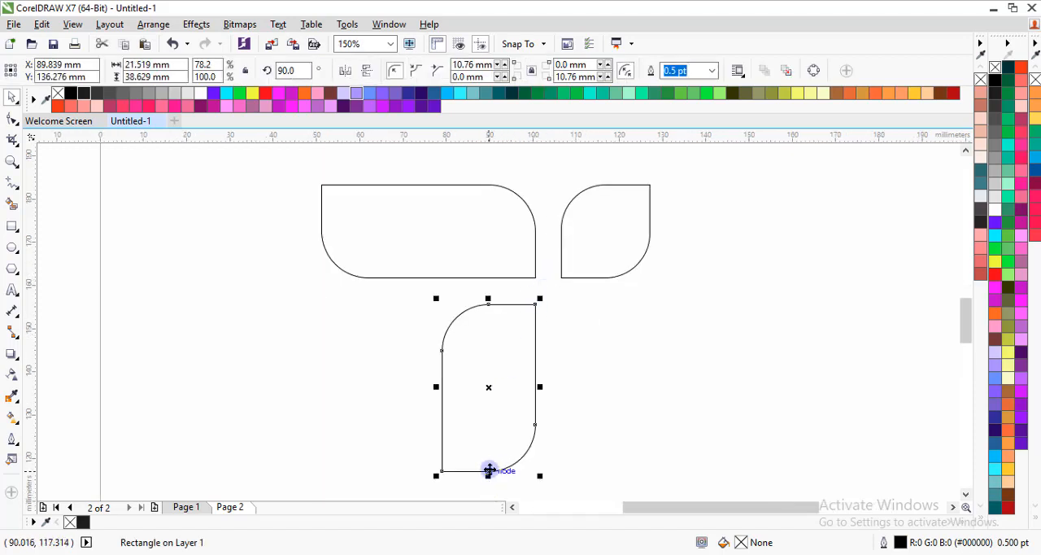
{"action": "left_click_drag", "start_coordinate": [488, 472], "coordinate": [489, 448]}
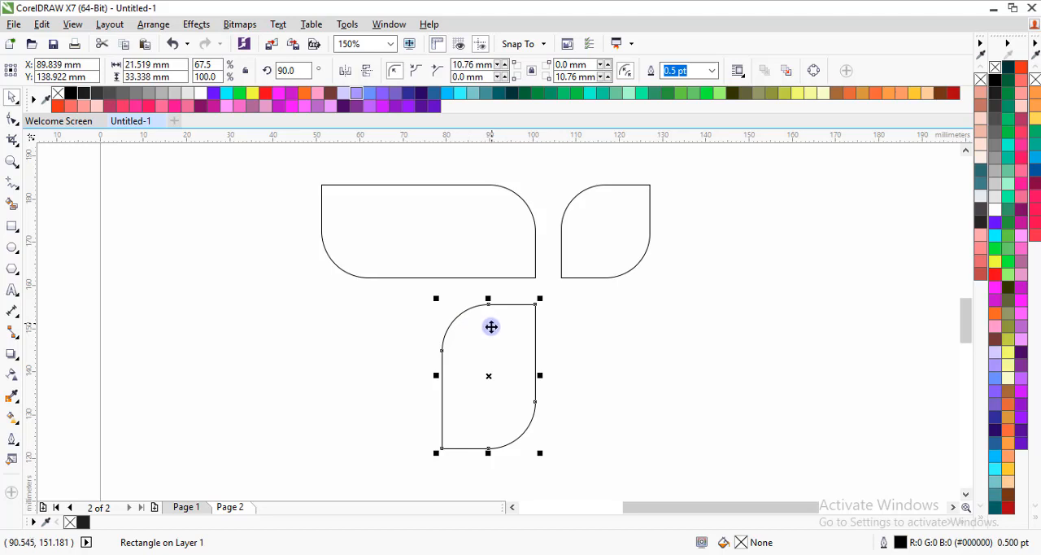
Reduce the rounding of only the upright shape's upper-left corner to about 0.35 mm
{"action": "left_click", "coordinate": [12, 119]}
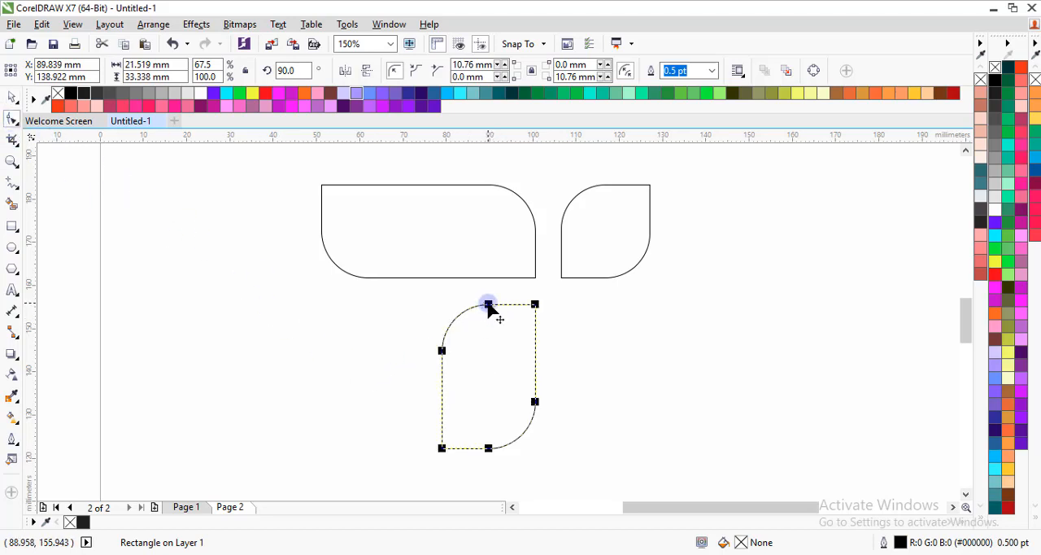
{"action": "mouse_move", "coordinate": [488, 305]}
{"action": "left_mouse_down"}
{"action": "mouse_move", "coordinate": [431, 355]}
{"action": "mouse_move", "coordinate": [480, 296]}
{"action": "left_mouse_up"}
{"action": "left_click_drag", "start_coordinate": [482, 355], "coordinate": [428, 307]}
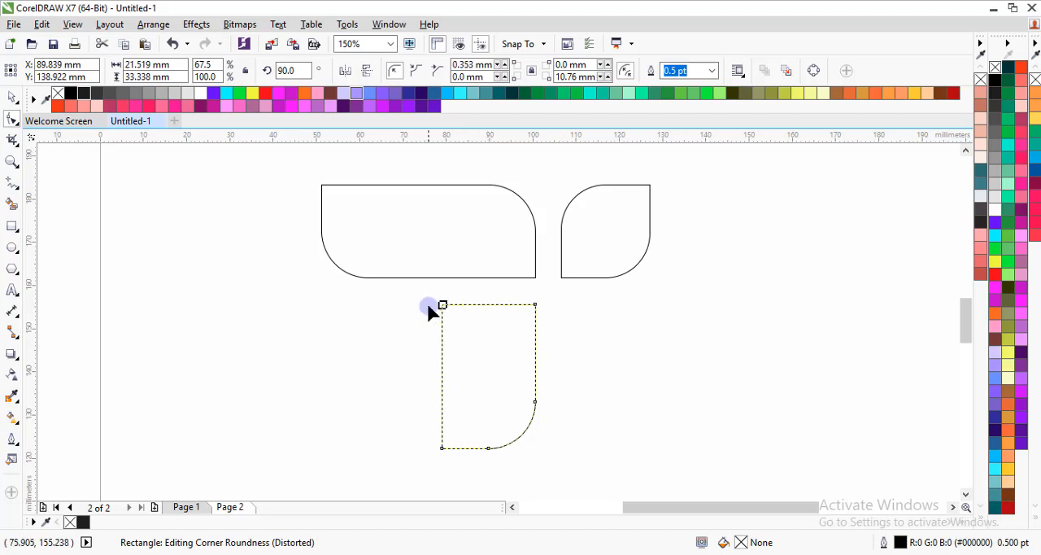
{"action": "left_click", "coordinate": [15, 101]}
{"action": "left_click", "coordinate": [170, 212]}
Remove the remaining rounding of the upright shape's upper-left corner so its radius is 0 mm, and deselect the shape
{"action": "left_click", "coordinate": [495, 342]}
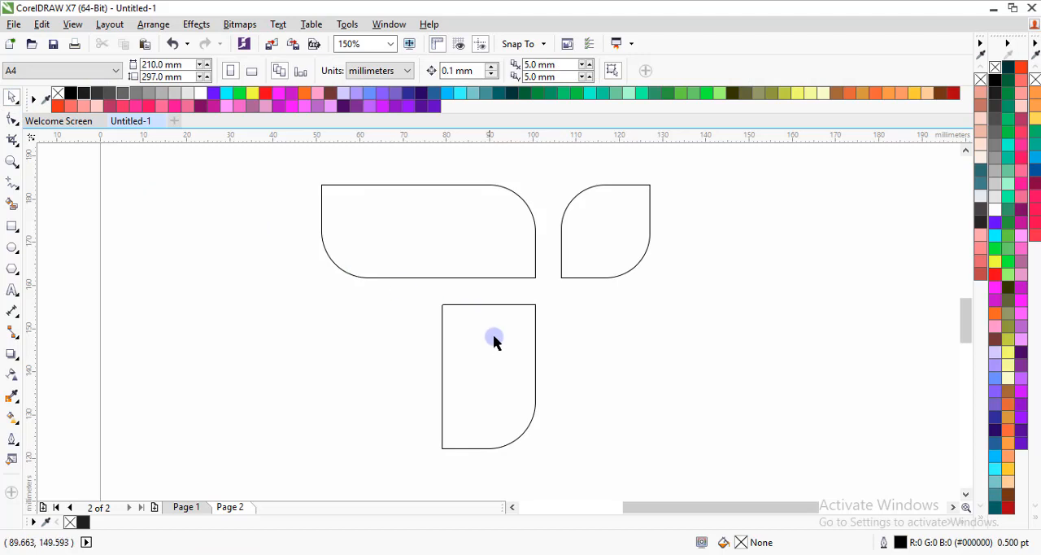
{"action": "left_click", "coordinate": [11, 118]}
{"action": "scroll", "coordinate": [440, 301], "scroll_direction": "up", "scroll_amount": 3}
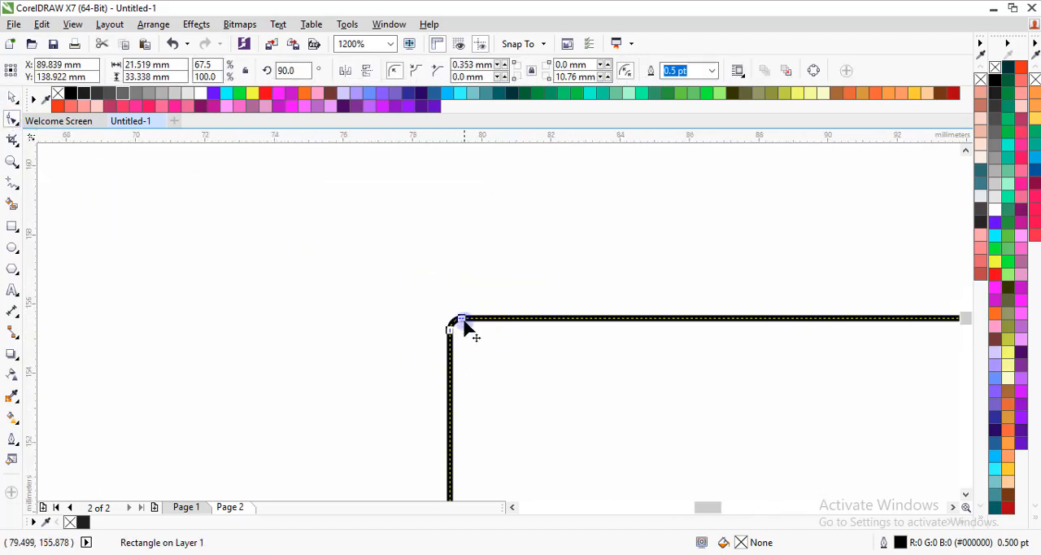
{"action": "scroll", "coordinate": [466, 329], "scroll_direction": "up", "scroll_amount": 2}
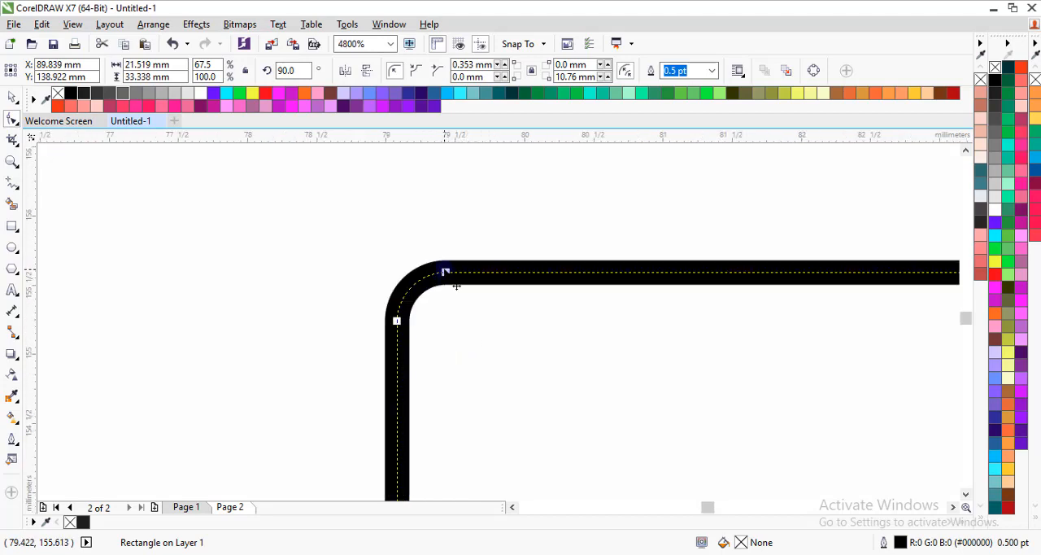
{"action": "left_click_drag", "start_coordinate": [445, 272], "coordinate": [381, 271]}
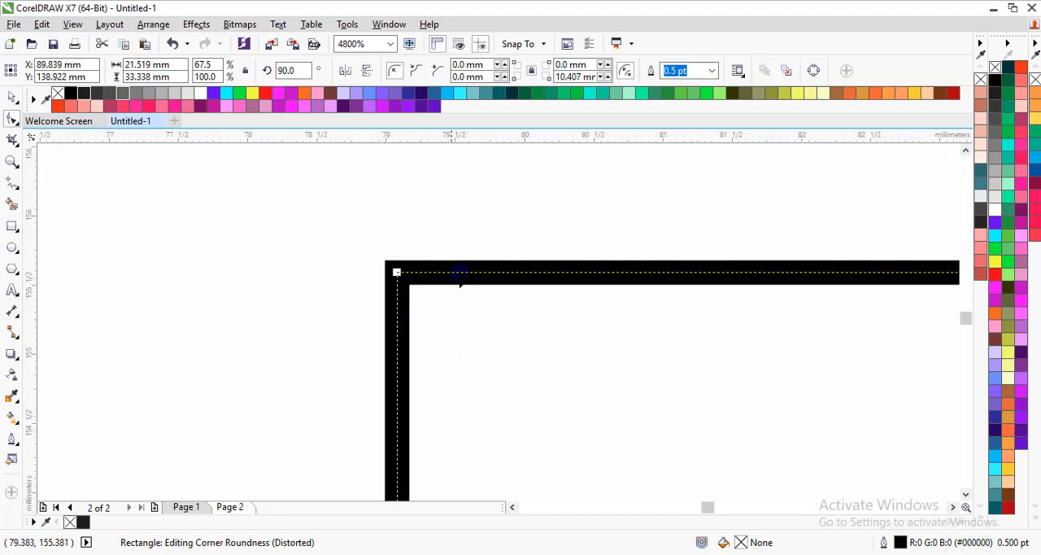
{"action": "scroll", "coordinate": [460, 275], "scroll_direction": "down", "scroll_amount": 5}
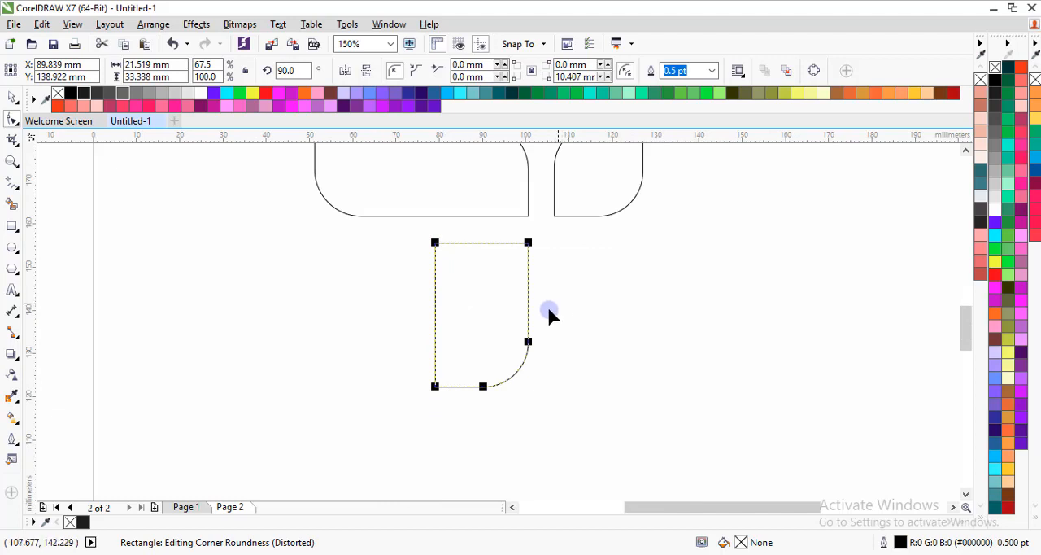
{"action": "scroll", "coordinate": [549, 309], "scroll_direction": "down", "scroll_amount": 2}
{"action": "scroll", "coordinate": [558, 274], "scroll_direction": "up", "scroll_amount": 1}
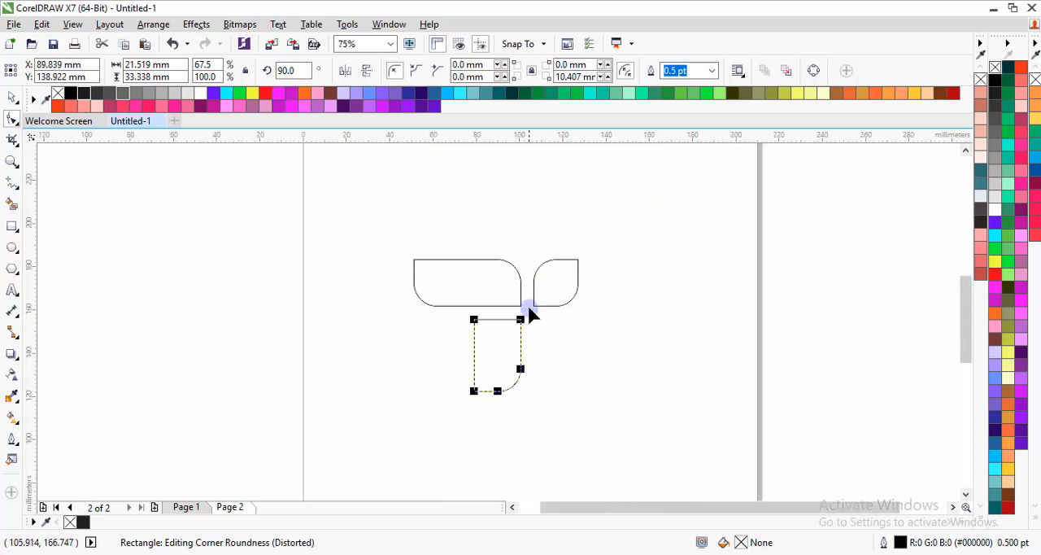
{"action": "left_click", "coordinate": [12, 96]}
{"action": "left_click", "coordinate": [446, 249]}
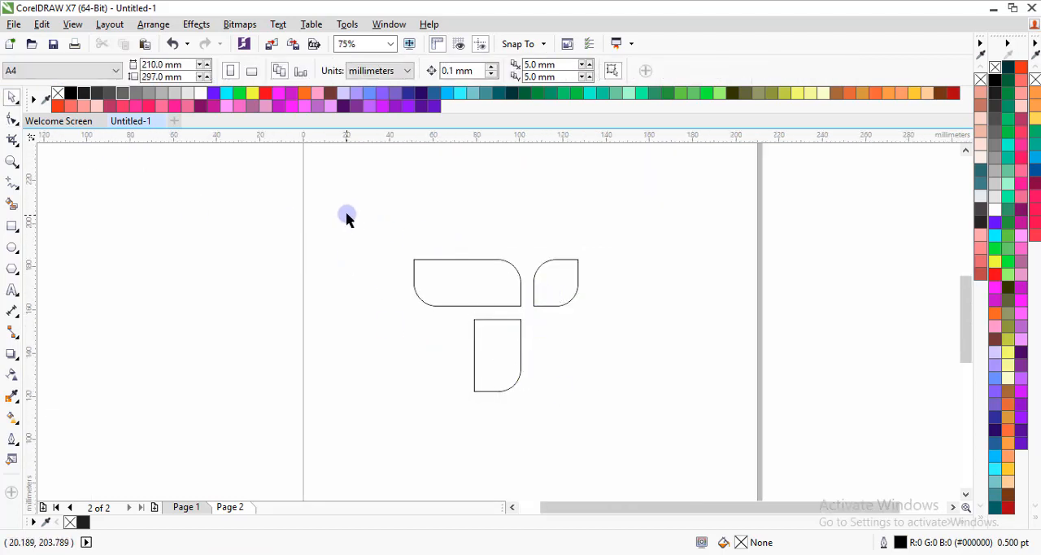
Fill all three shapes of the T symbol with dark grey #1A1A1A and deselect them
{"action": "left_click_drag", "start_coordinate": [349, 213], "coordinate": [634, 441]}
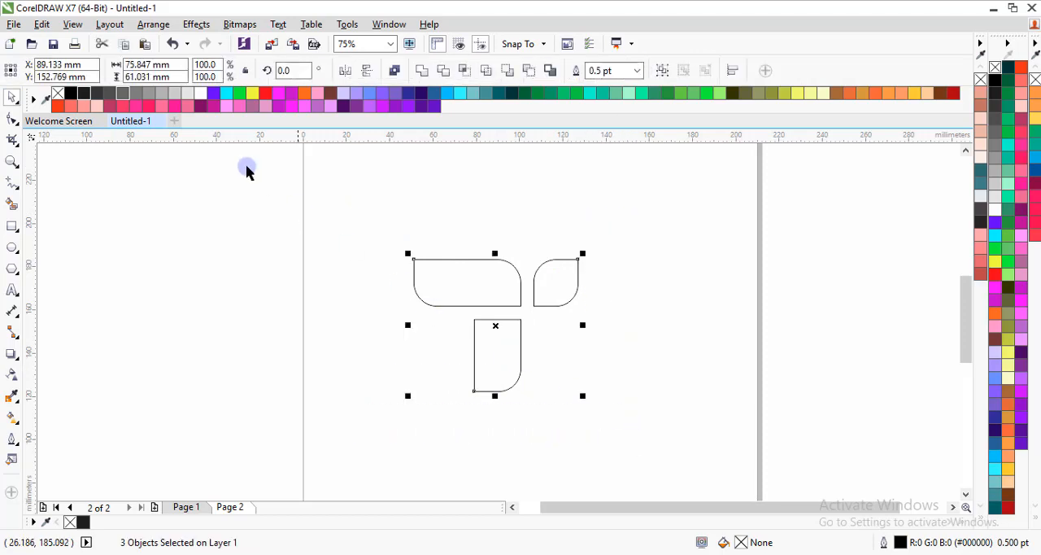
{"action": "left_click", "coordinate": [88, 95]}
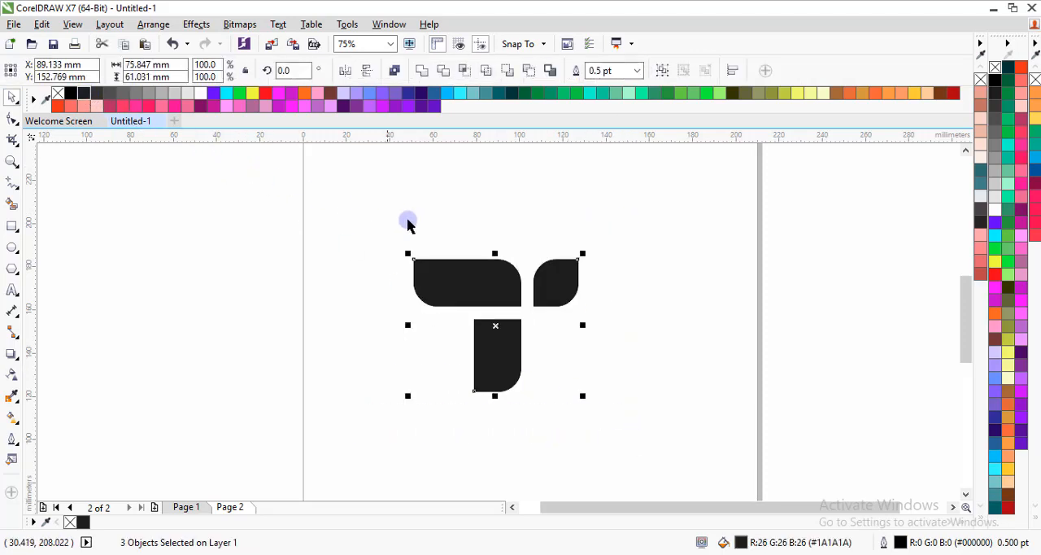
{"action": "left_click", "coordinate": [455, 234]}
Shorten the upright shape to about 23.4 mm tall by raising its bottom edge
{"action": "scroll", "coordinate": [456, 234], "scroll_direction": "down", "scroll_amount": 2}
{"action": "scroll", "coordinate": [470, 259], "scroll_direction": "up", "scroll_amount": 1}
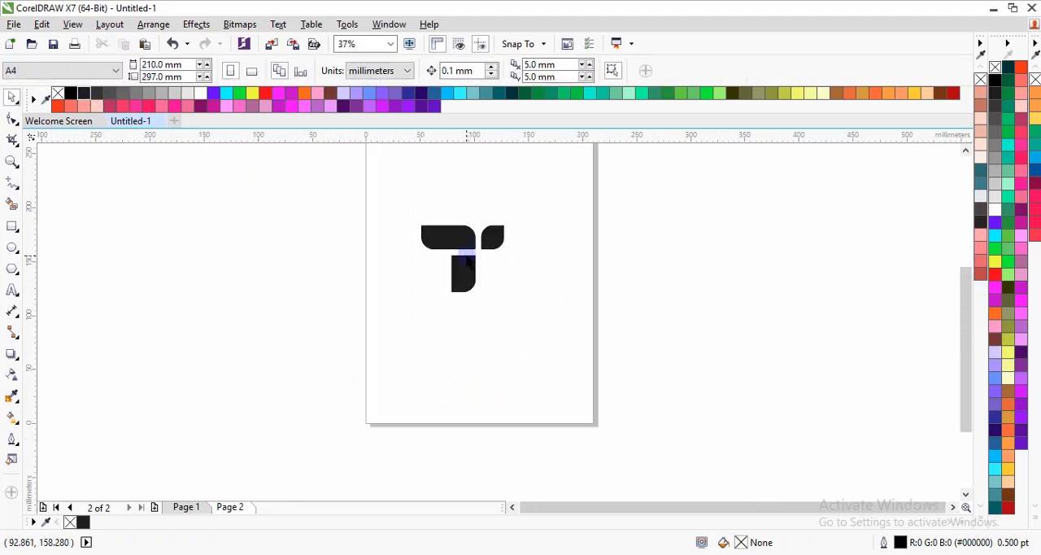
{"action": "scroll", "coordinate": [468, 277], "scroll_direction": "up", "scroll_amount": 1}
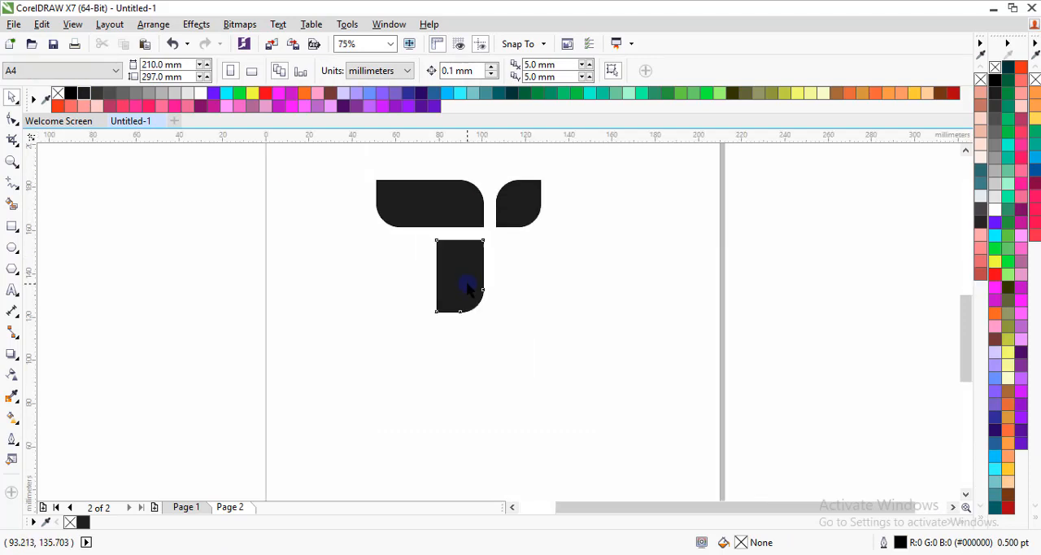
{"action": "left_click", "coordinate": [468, 286]}
{"action": "left_click_drag", "start_coordinate": [459, 317], "coordinate": [457, 290]}
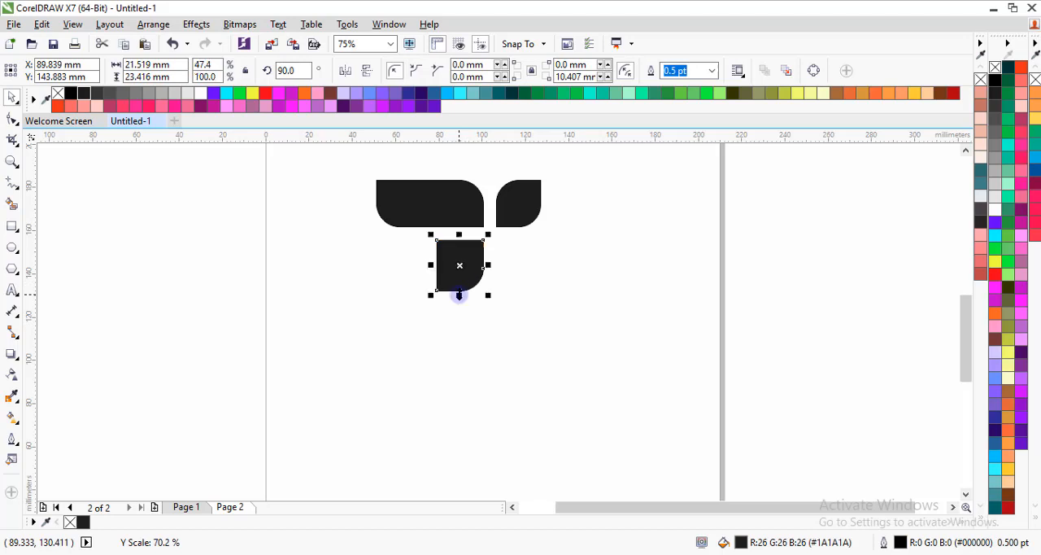
{"action": "left_click", "coordinate": [513, 302]}
{"action": "scroll", "coordinate": [435, 289], "scroll_direction": "down", "scroll_amount": 1}
{"action": "scroll", "coordinate": [447, 266], "scroll_direction": "up", "scroll_amount": 1}
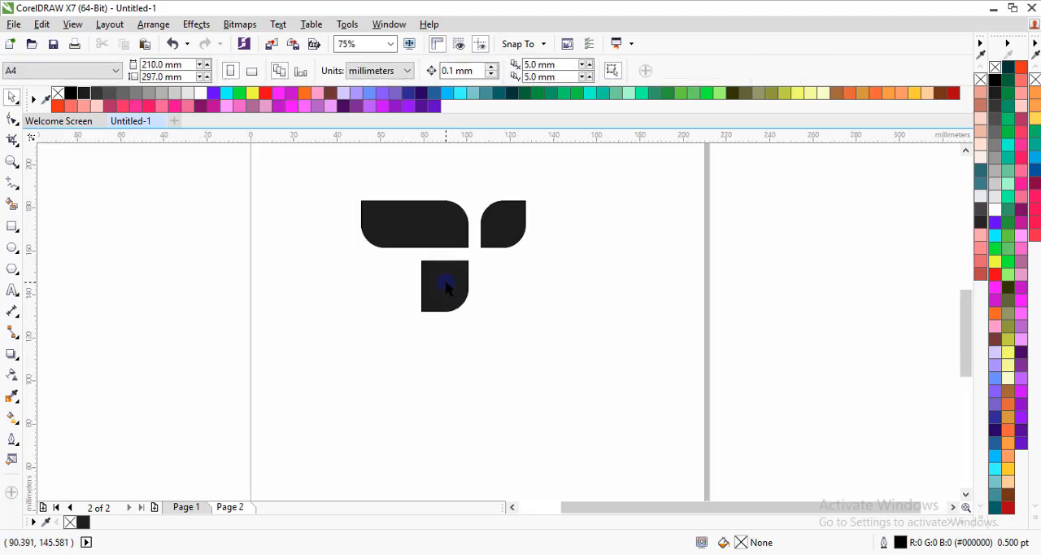
{"action": "left_click", "coordinate": [448, 289]}
{"action": "left_click_drag", "start_coordinate": [445, 317], "coordinate": [445, 322]}
Narrow the wide shape slightly by moving its left edge inward, and deselect it
{"action": "left_click", "coordinate": [367, 225]}
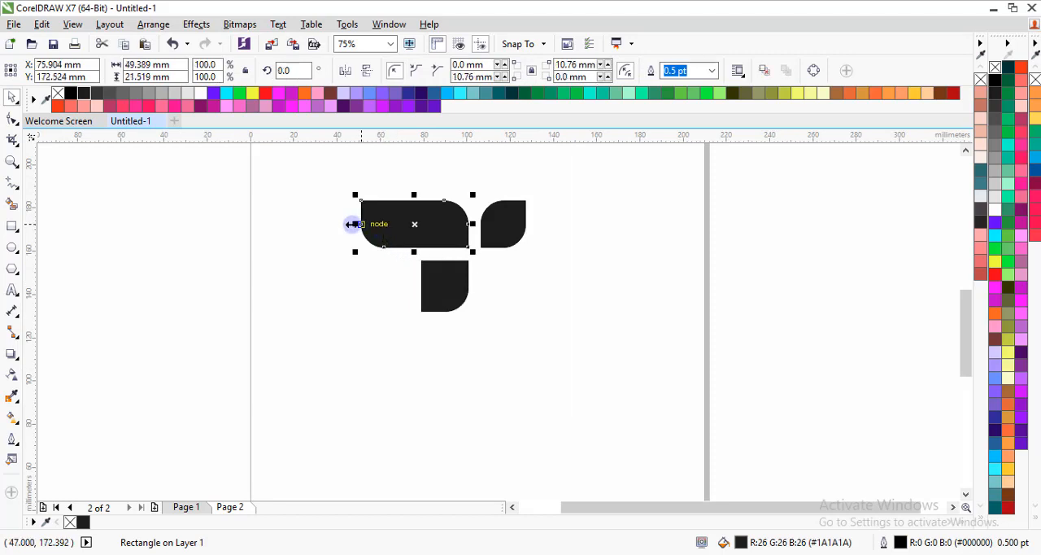
{"action": "mouse_move", "coordinate": [356, 224]}
{"action": "left_mouse_down"}
{"action": "mouse_move", "coordinate": [366, 225]}
{"action": "mouse_move", "coordinate": [359, 231]}
{"action": "left_mouse_up"}
{"action": "left_click", "coordinate": [359, 240]}
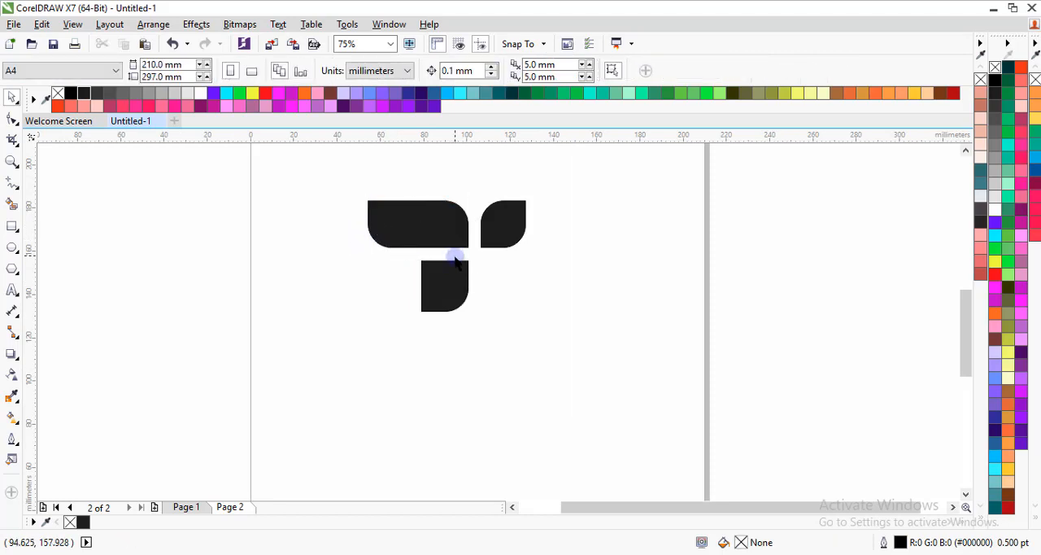
Add the artistic text "tunein" below the T symbol
{"action": "left_click", "coordinate": [12, 290]}
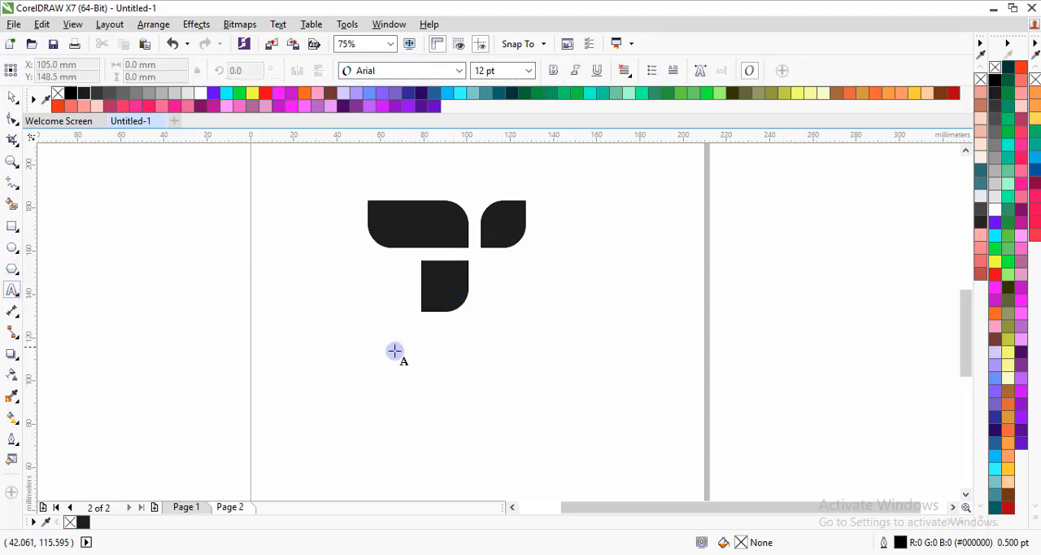
{"action": "left_click", "coordinate": [367, 351]}
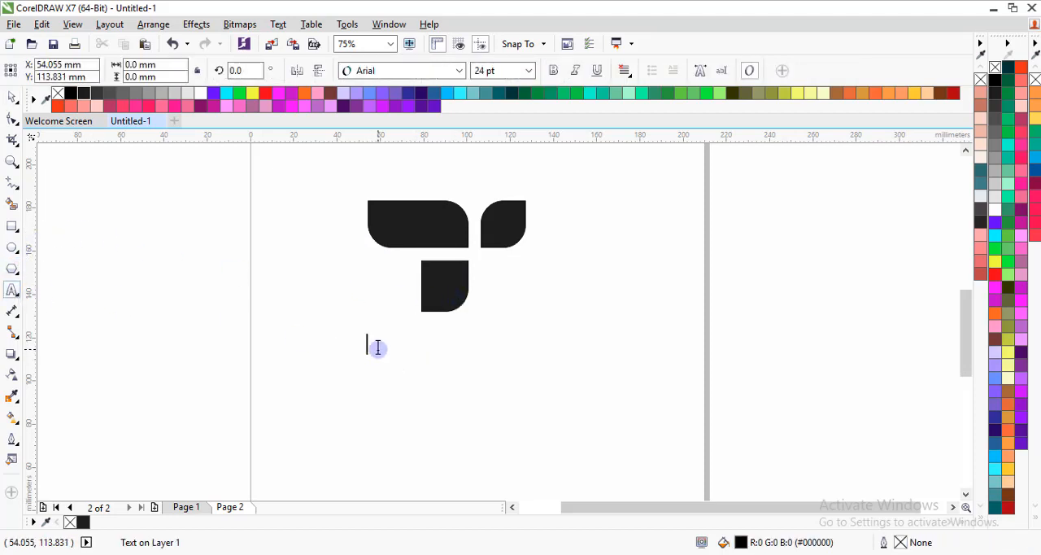
{"action": "type", "text": "turein"}
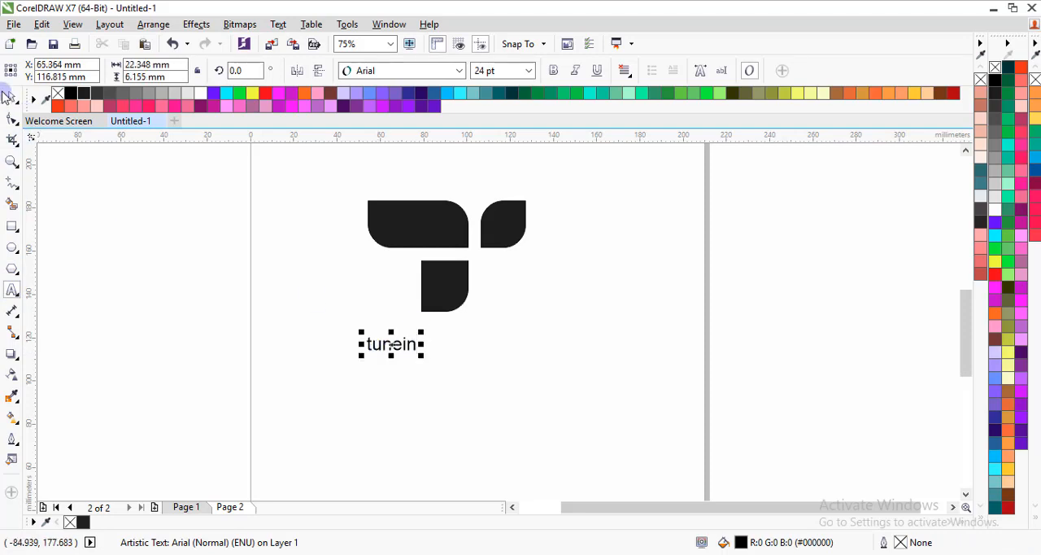
{"action": "left_click", "coordinate": [12, 97]}
Set the text "tunein" in Gotham Black (Medium) and scale it up proportionally to about 76.4 mm wide
{"action": "left_click", "coordinate": [459, 73]}
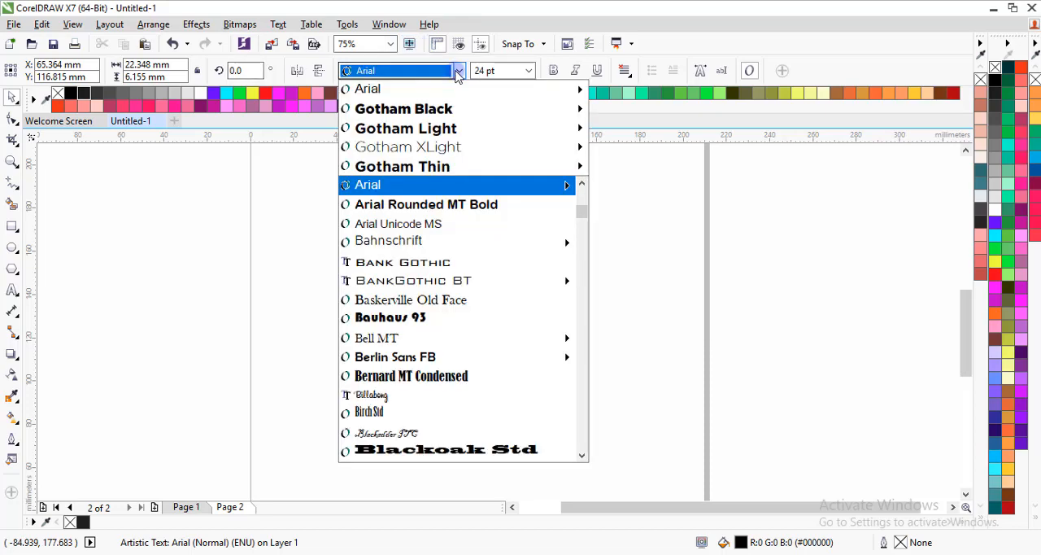
{"action": "mouse_move", "coordinate": [461, 111]}
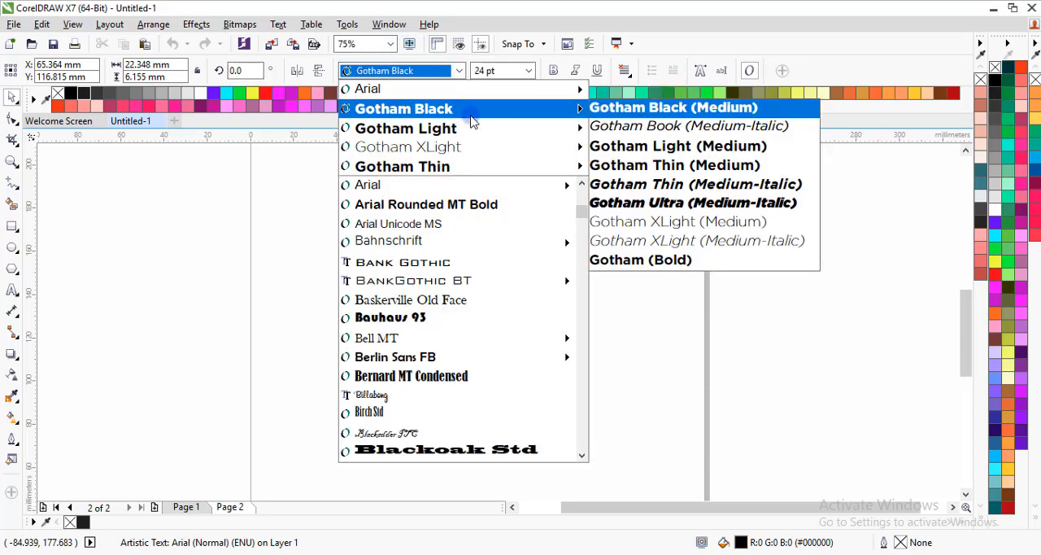
{"action": "mouse_move", "coordinate": [482, 133]}
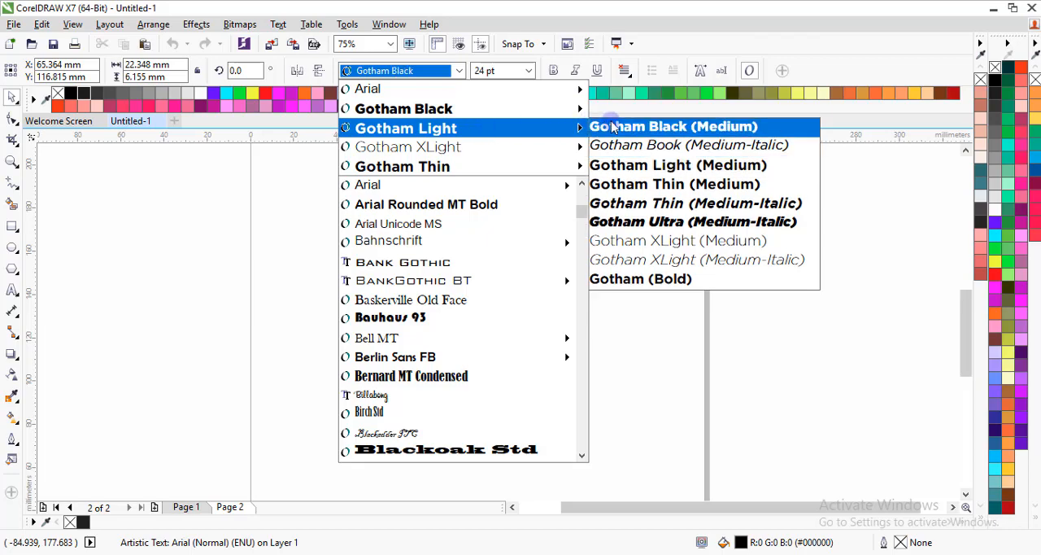
{"action": "left_click", "coordinate": [614, 128]}
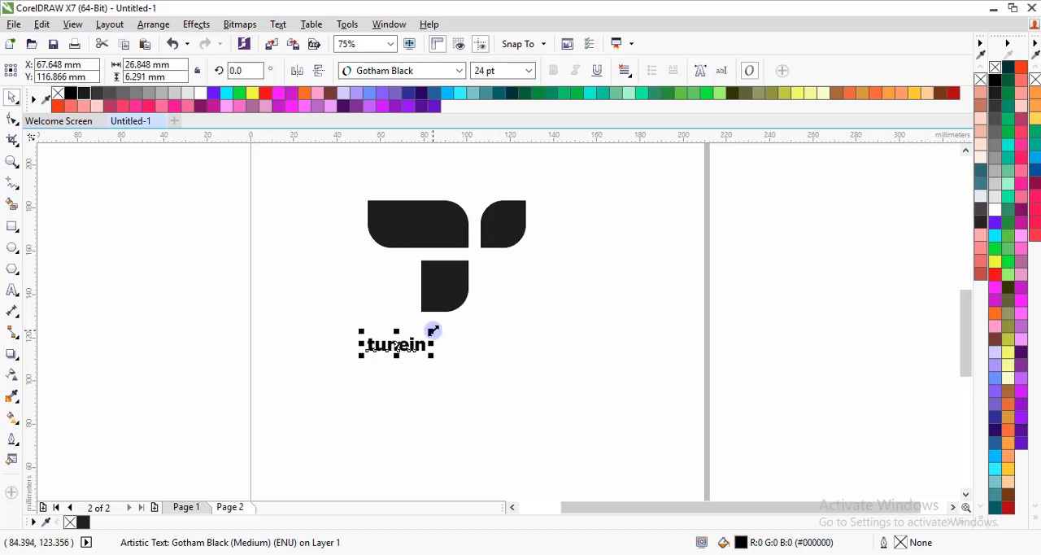
{"action": "left_click_drag", "start_coordinate": [433, 330], "coordinate": [538, 307]}
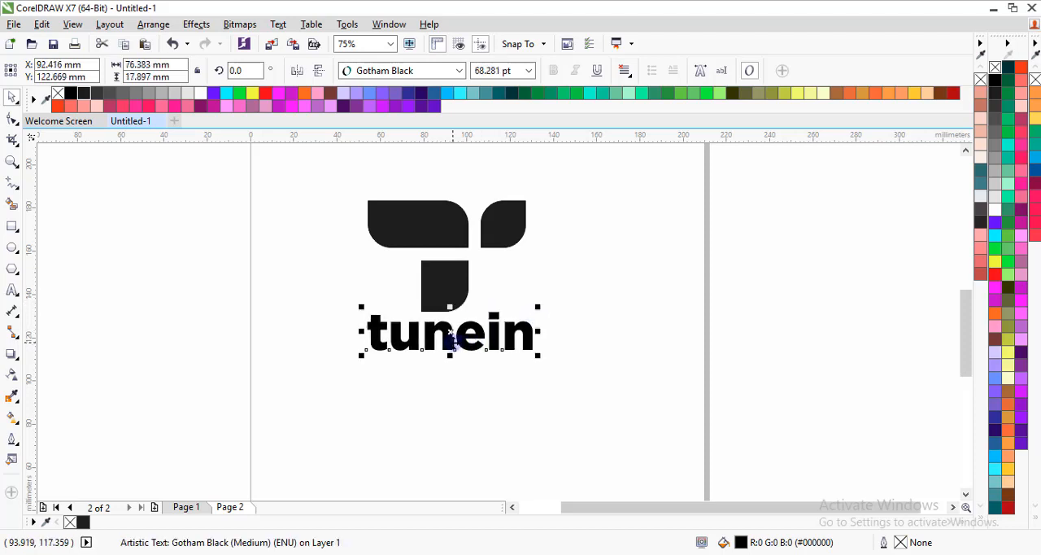
Move the text slightly down and right beneath the symbol, and fill it with dark grey #1A1A1A
{"action": "left_click_drag", "start_coordinate": [450, 334], "coordinate": [456, 344]}
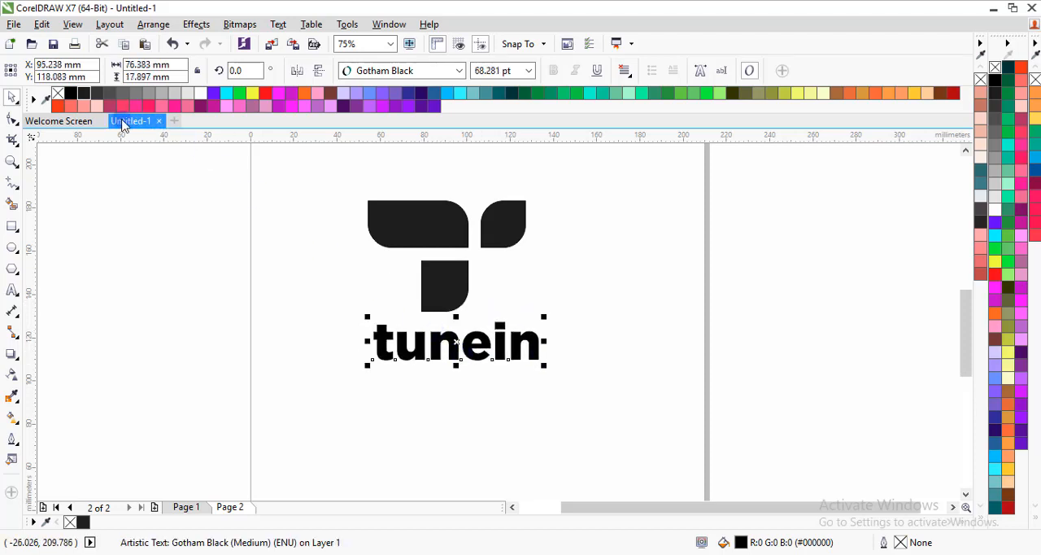
{"action": "left_click", "coordinate": [348, 332]}
{"action": "left_click", "coordinate": [418, 358]}
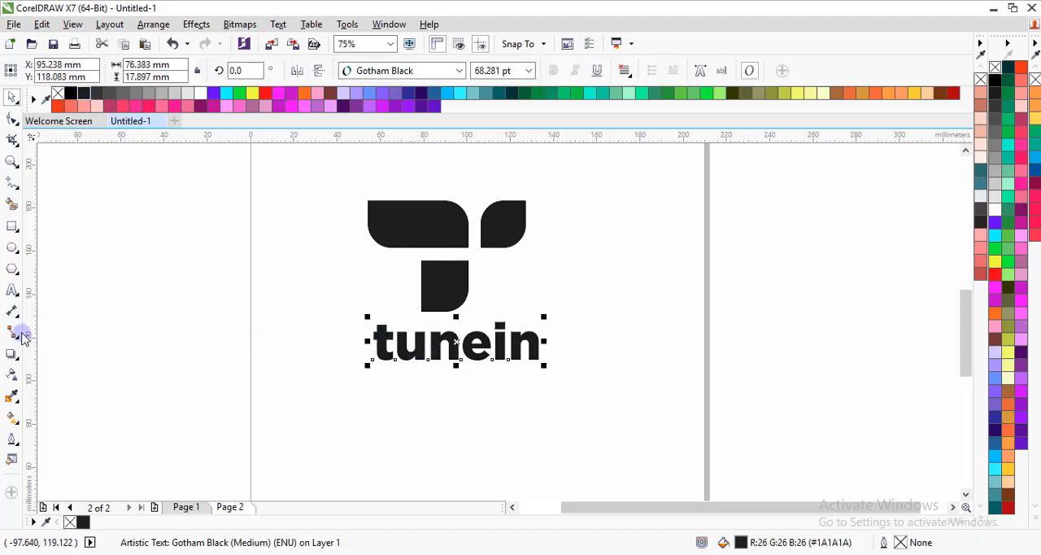
Change only the letters "in" of the wordmark to Gotham Light (Medium), and deselect the text
{"action": "left_click", "coordinate": [13, 290]}
{"action": "left_click", "coordinate": [542, 356]}
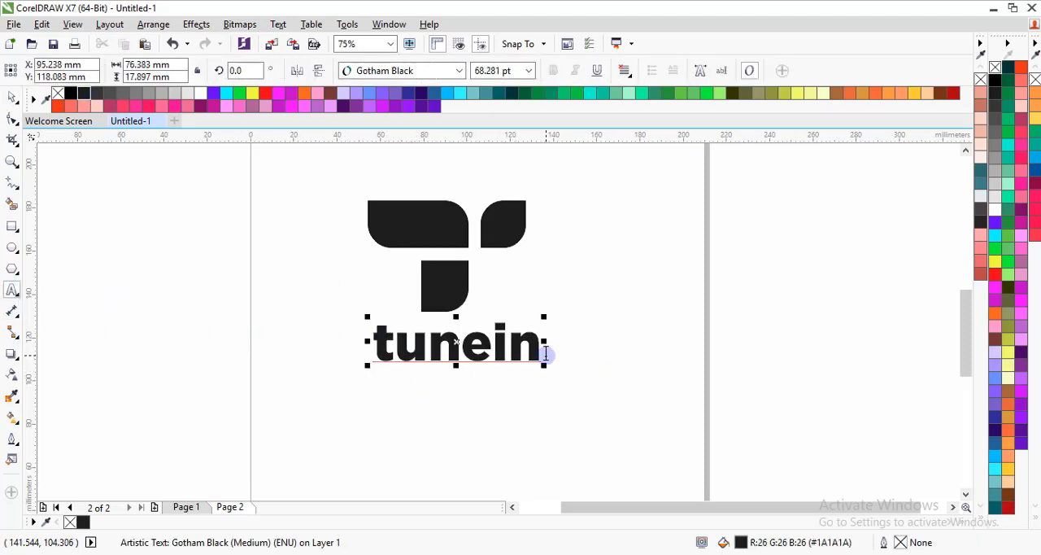
{"action": "left_click_drag", "start_coordinate": [545, 355], "coordinate": [491, 358]}
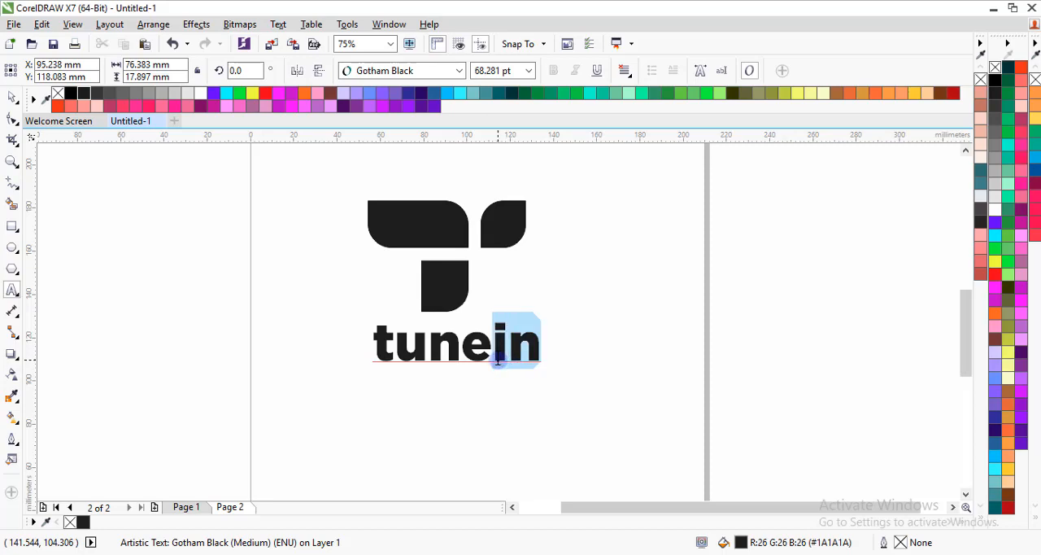
{"action": "left_click", "coordinate": [459, 72]}
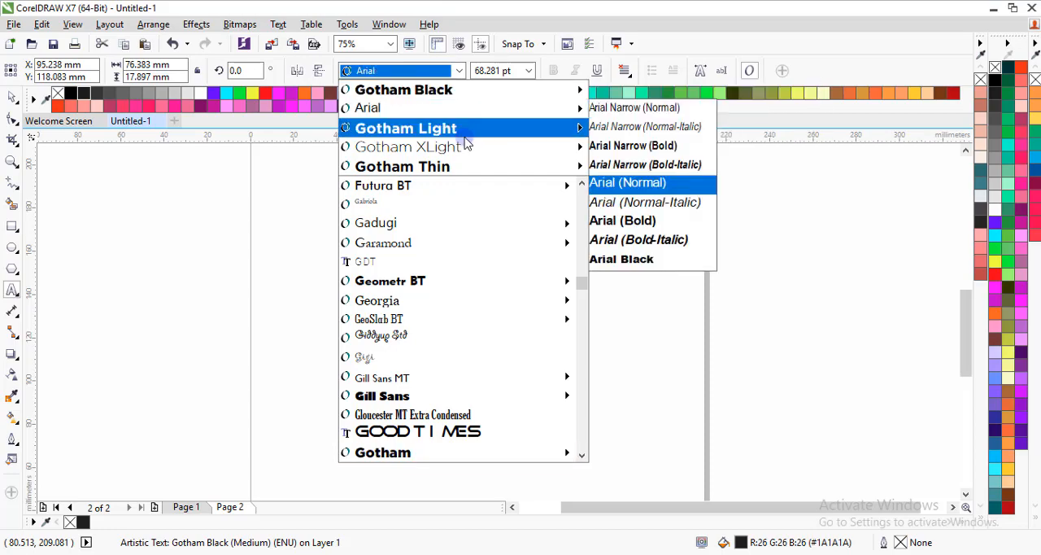
{"action": "mouse_move", "coordinate": [478, 136]}
{"action": "mouse_move", "coordinate": [538, 146]}
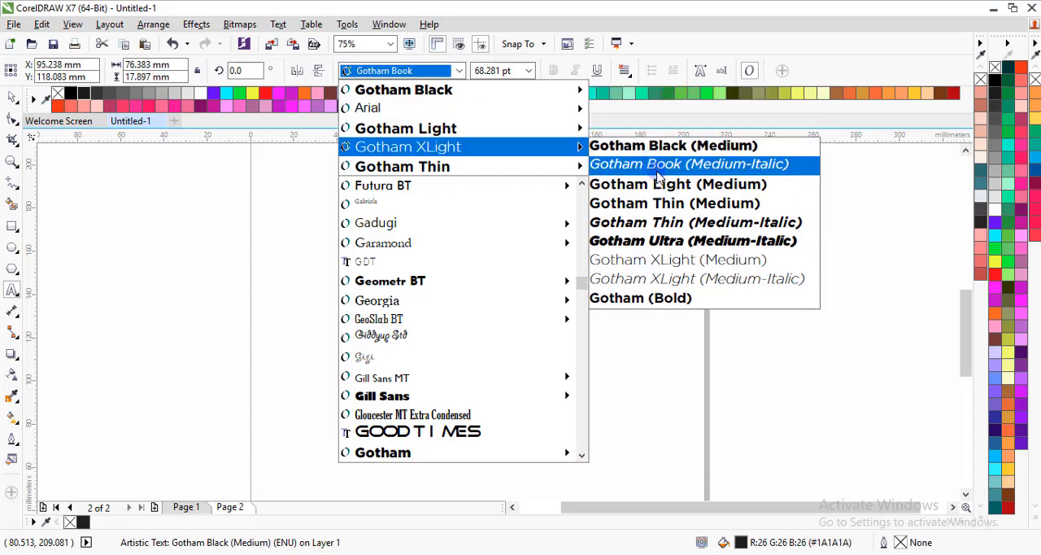
{"action": "left_click", "coordinate": [663, 184]}
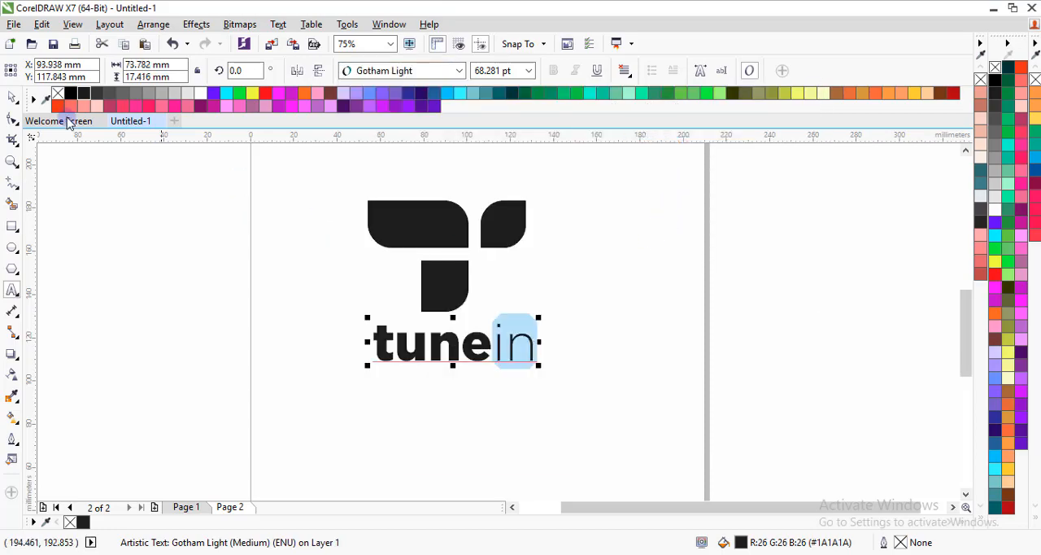
{"action": "left_click", "coordinate": [12, 96]}
{"action": "left_click", "coordinate": [355, 301]}
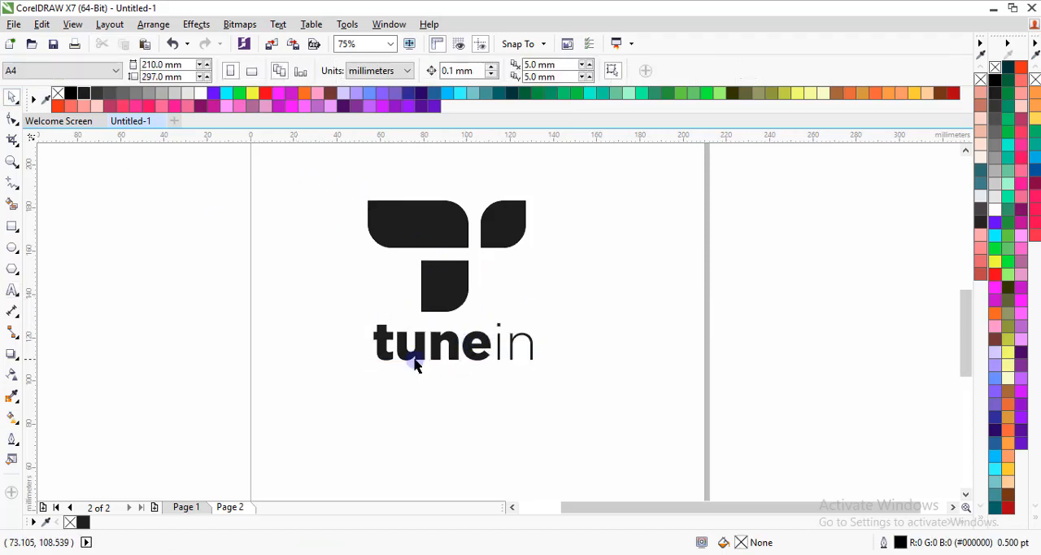
Try to align the three separate shapes and the text with Align Centers Vertically, and undo the alignment
{"action": "left_click_drag", "start_coordinate": [310, 161], "coordinate": [569, 391]}
{"action": "left_click", "coordinate": [153, 25]}
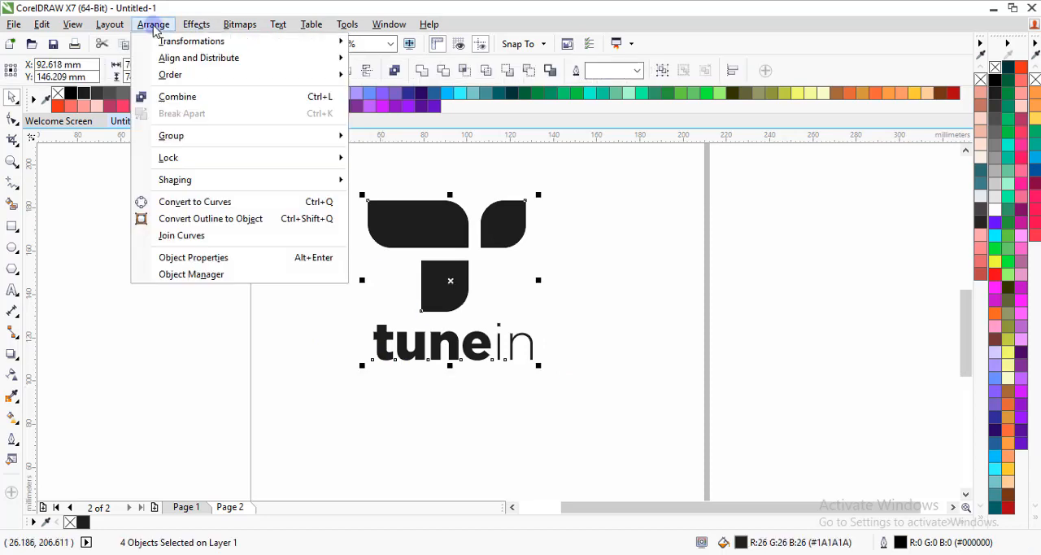
{"action": "mouse_move", "coordinate": [302, 58]}
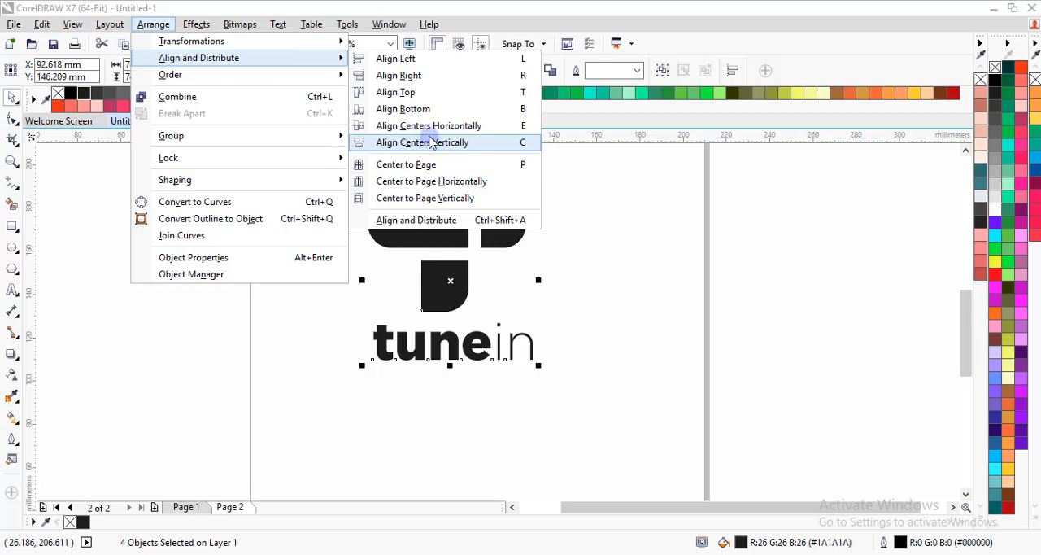
{"action": "left_click", "coordinate": [465, 146]}
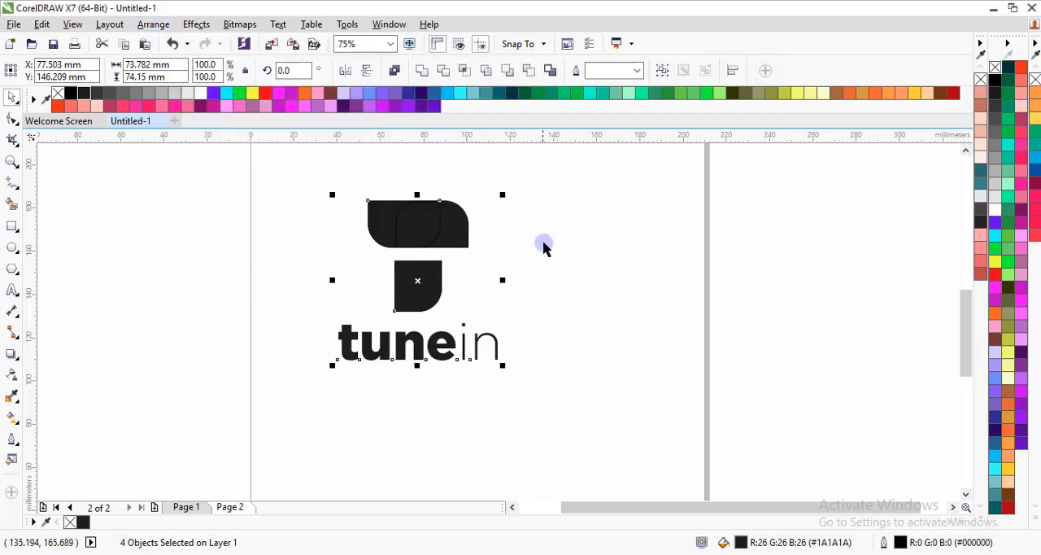
{"action": "key", "text": "ctrl+z"}
Group the three symbol shapes and align the group with the "tunein" text using Align Centers Vertically
{"action": "left_click_drag", "start_coordinate": [298, 157], "coordinate": [557, 325]}
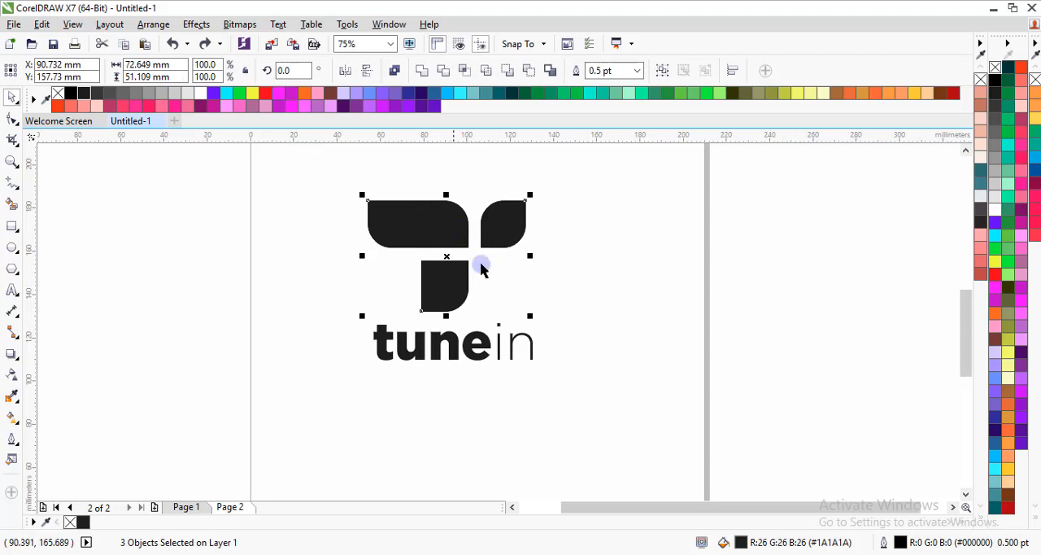
{"action": "left_click", "coordinate": [657, 70]}
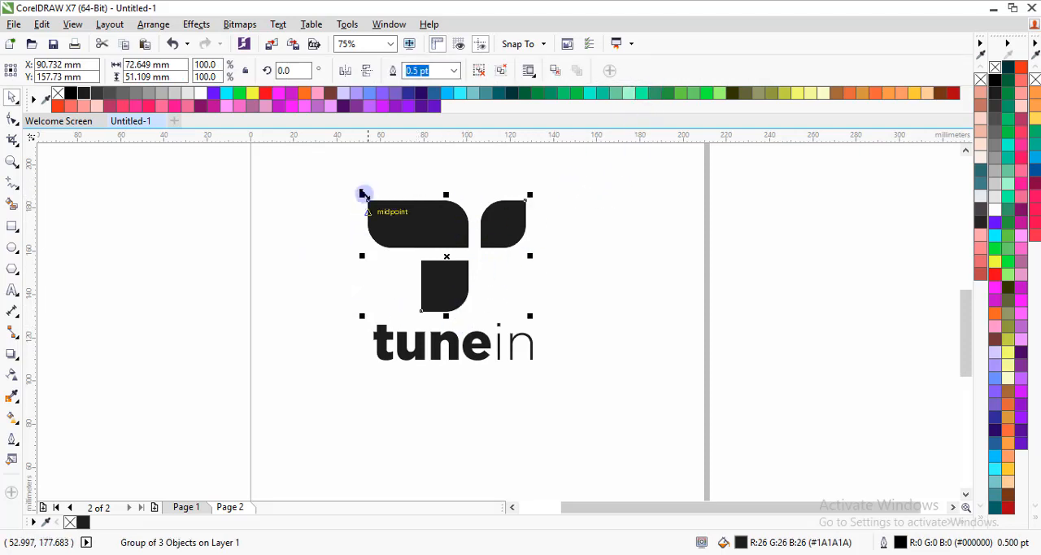
{"action": "left_click_drag", "start_coordinate": [304, 171], "coordinate": [594, 422]}
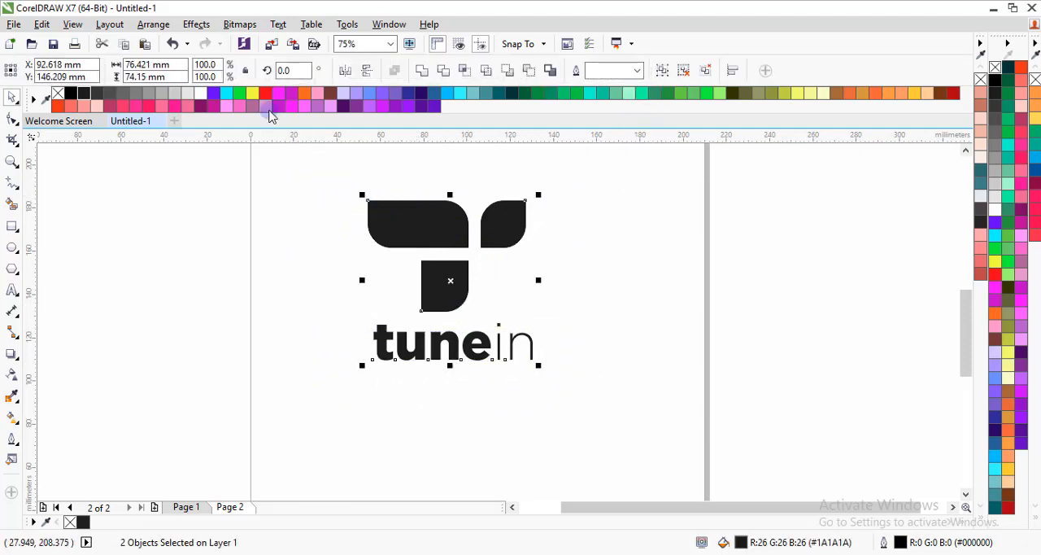
{"action": "left_click", "coordinate": [153, 24]}
{"action": "mouse_move", "coordinate": [300, 56]}
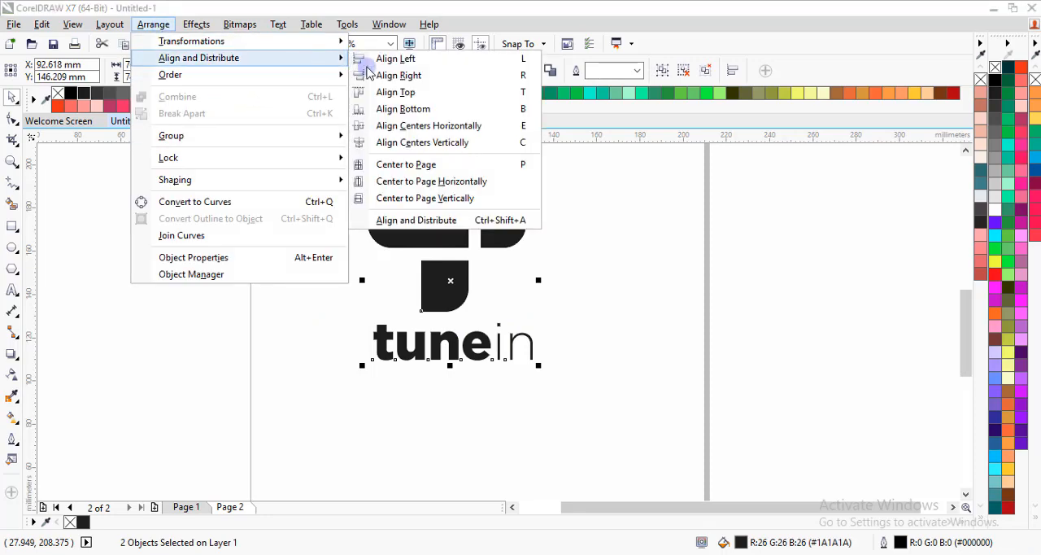
{"action": "left_click", "coordinate": [478, 143]}
{"action": "left_click", "coordinate": [533, 301]}
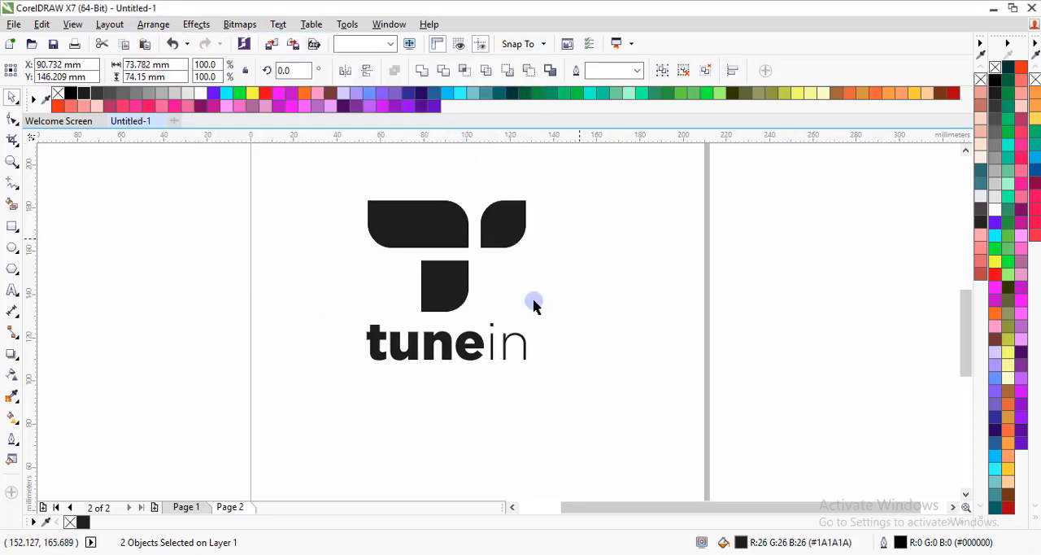
{"action": "scroll", "coordinate": [431, 236], "scroll_direction": "down", "scroll_amount": 1}
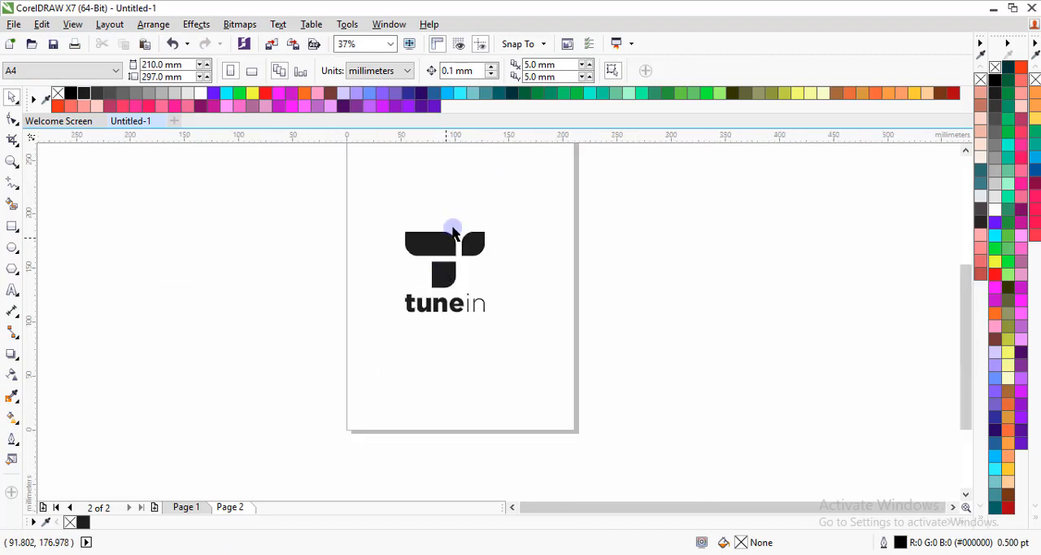
{"action": "scroll", "coordinate": [453, 230], "scroll_direction": "up", "scroll_amount": 1}
{"action": "scroll", "coordinate": [450, 297], "scroll_direction": "up", "scroll_amount": 1}
{"action": "scroll", "coordinate": [452, 289], "scroll_direction": "down", "scroll_amount": 1}
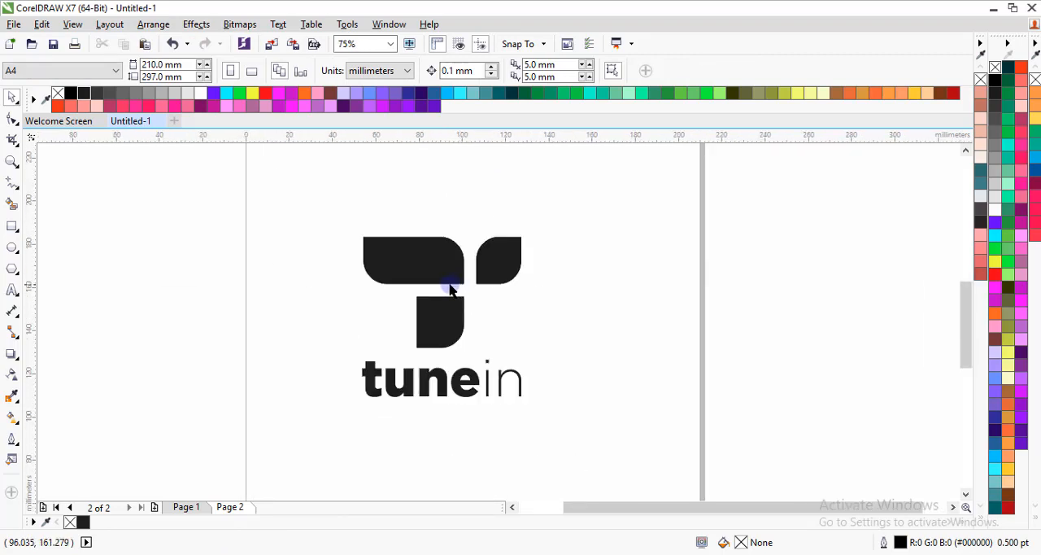